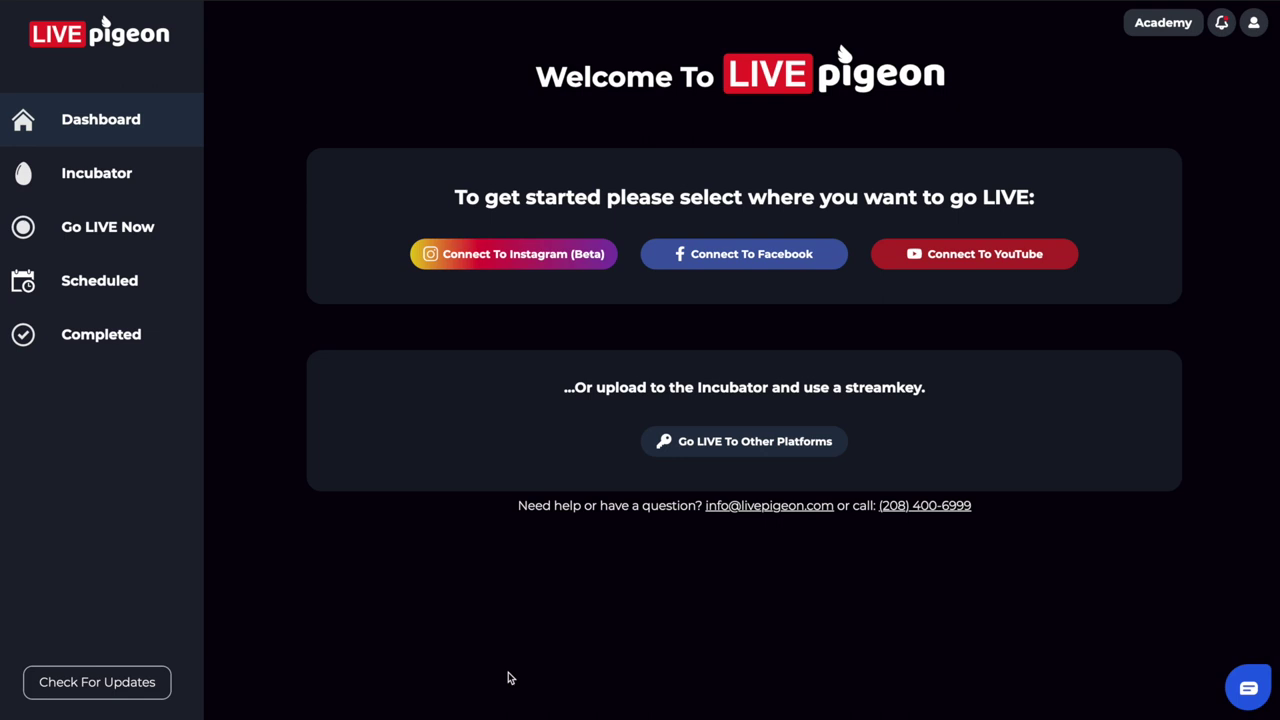
- Connect to Facebook and start scheduling a pre-recorded video for July 12, 2021
left_click(671, 256)
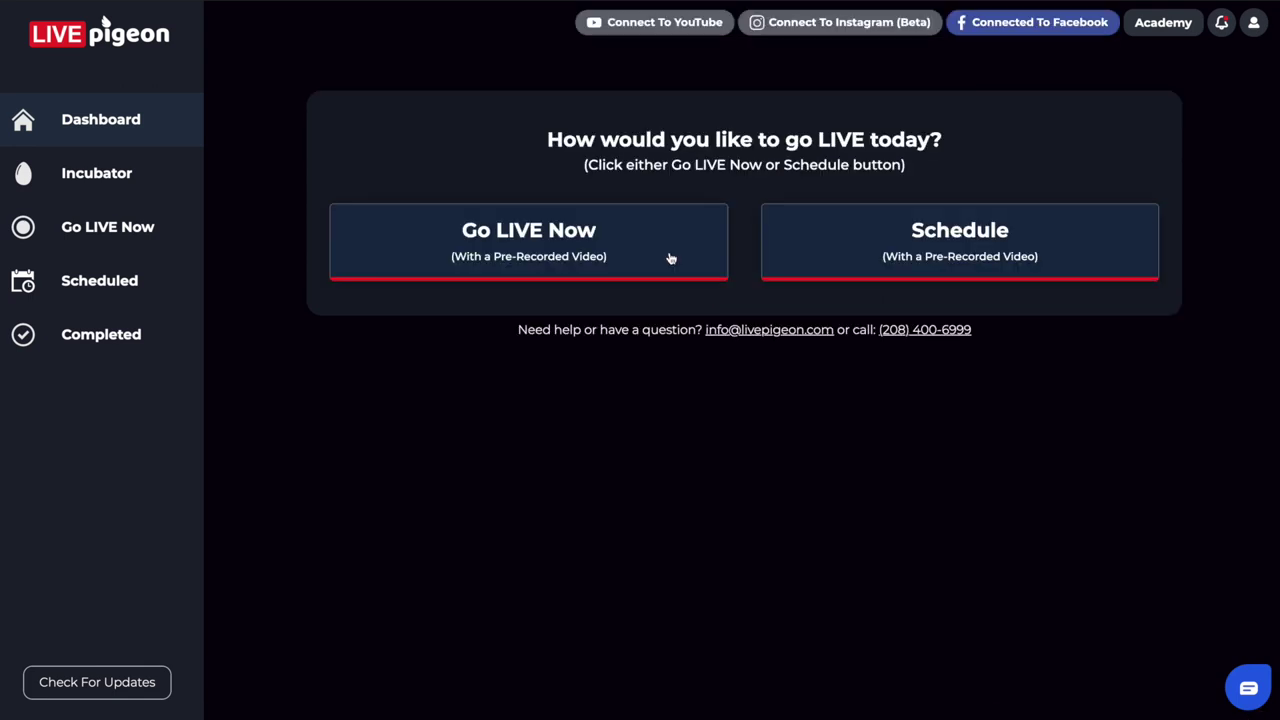
left_click(840, 247)
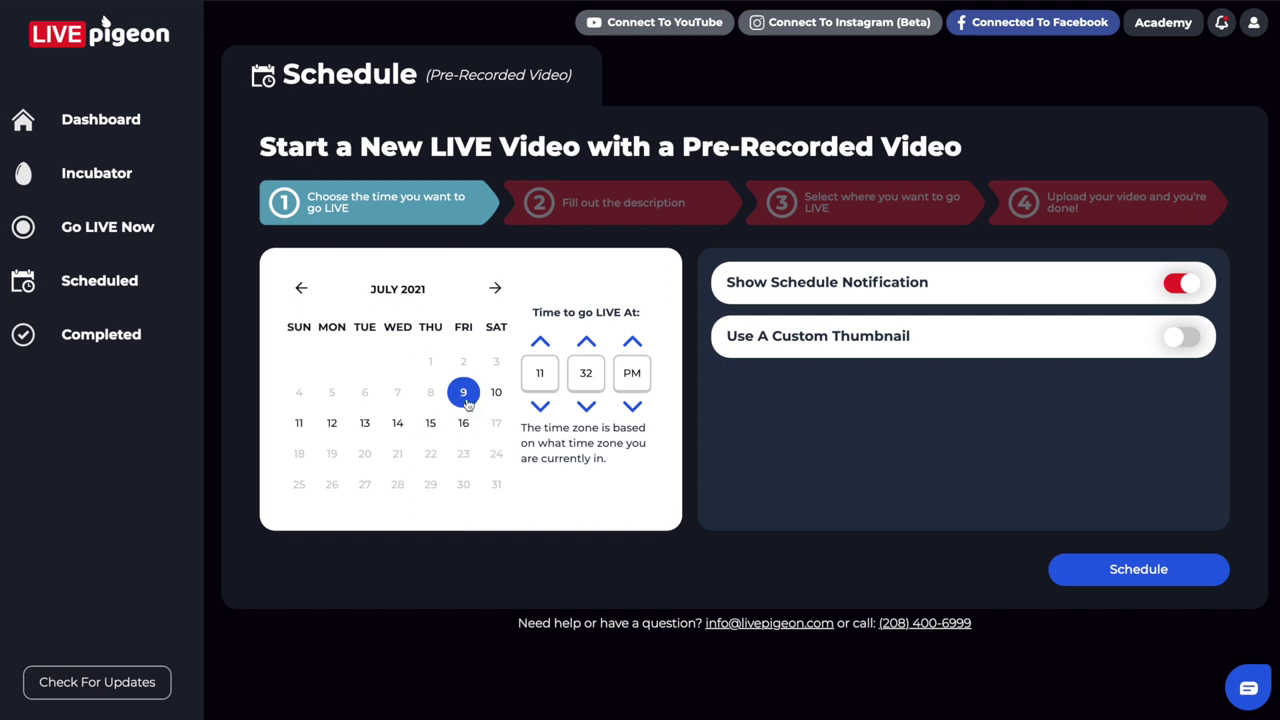
left_click(332, 424)
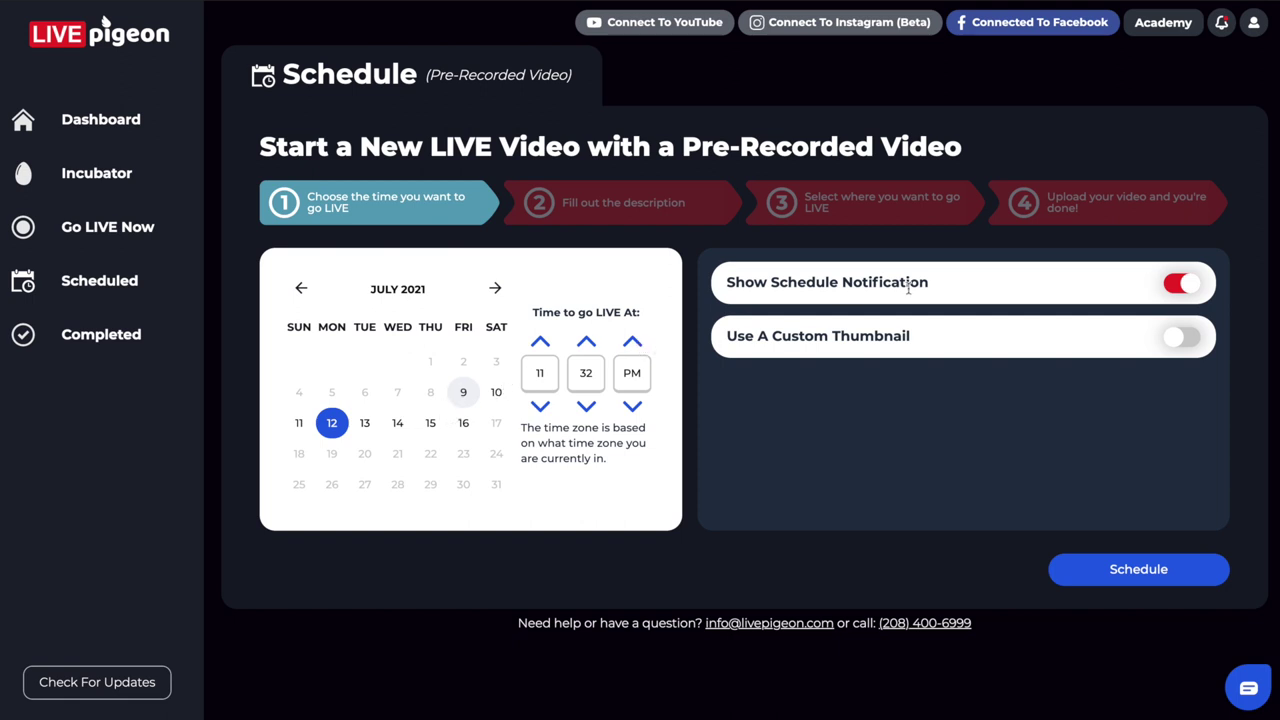
- Set the go-live time to 11:00 AM with the schedule notification enabled
mouse_move(1174, 287)
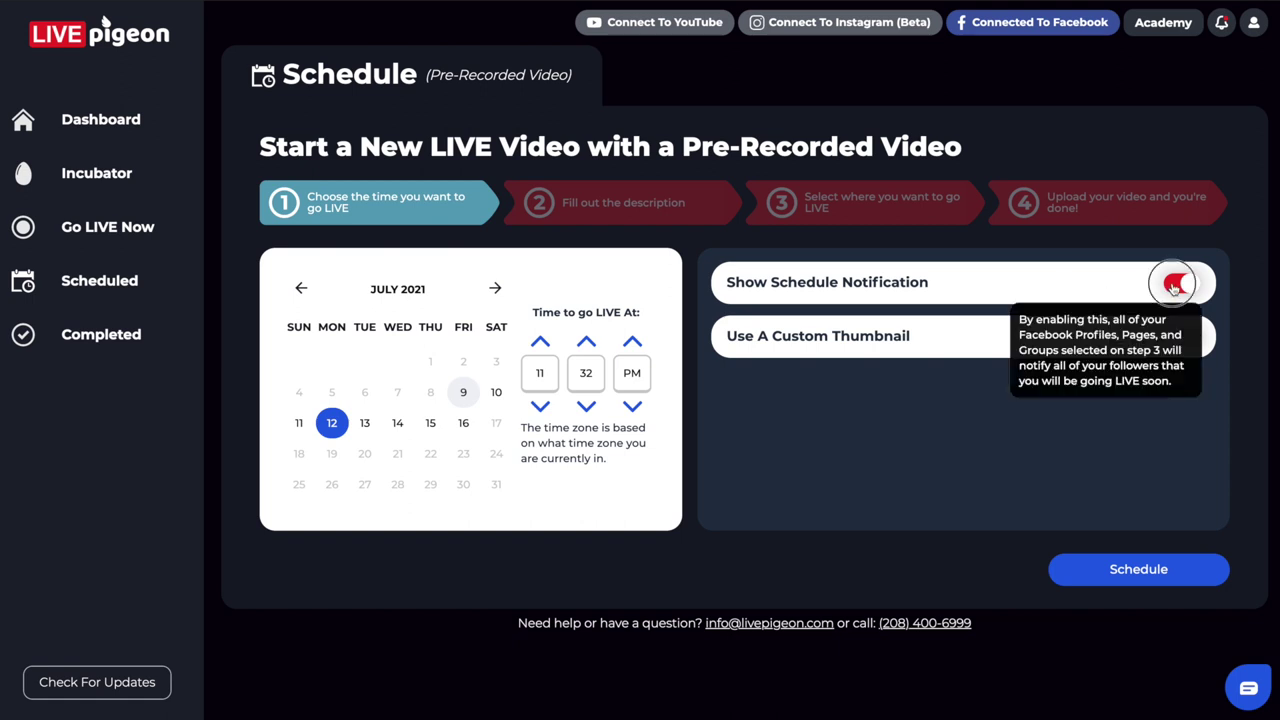
double_click(590, 373)
type("46")
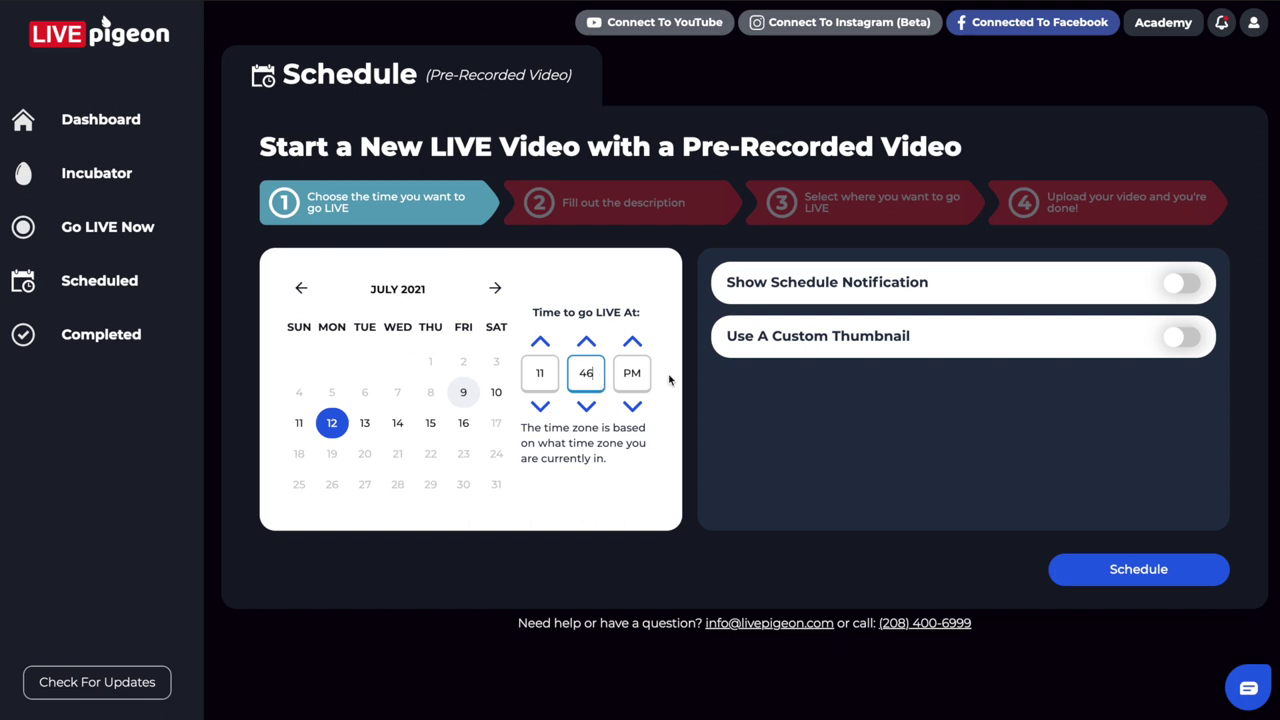
left_click(1184, 289)
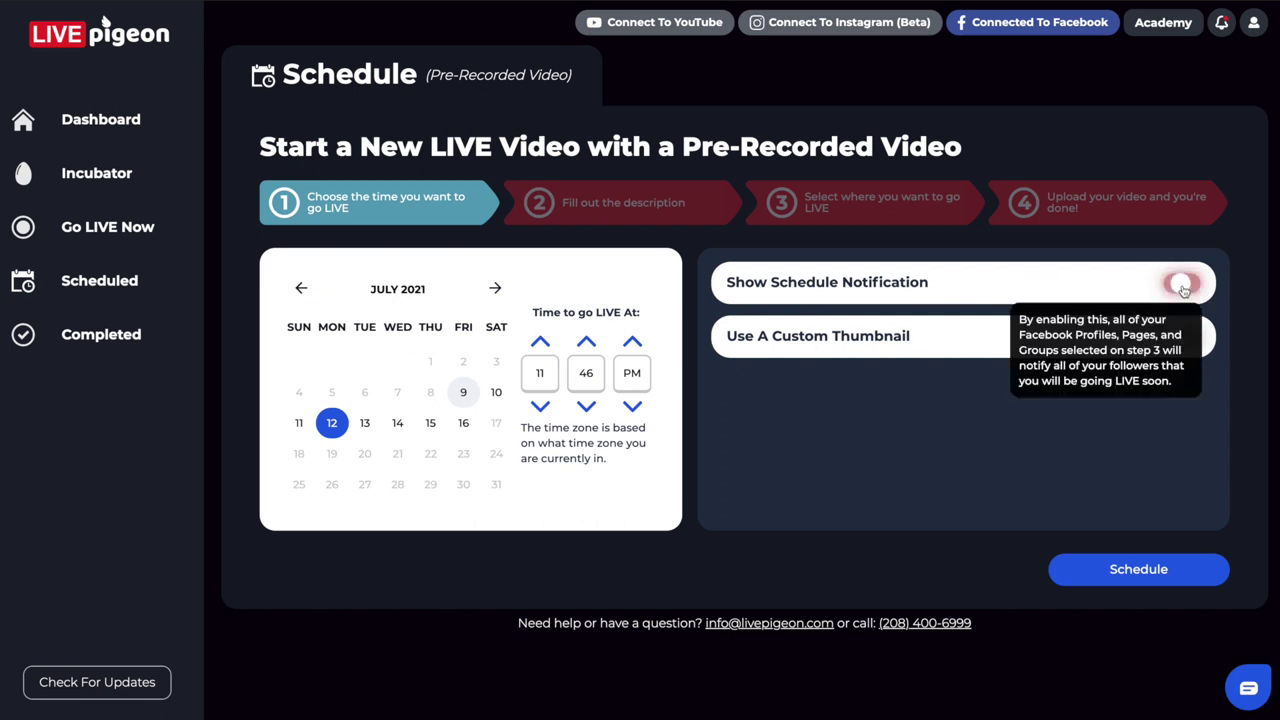
double_click(580, 372)
type("00")
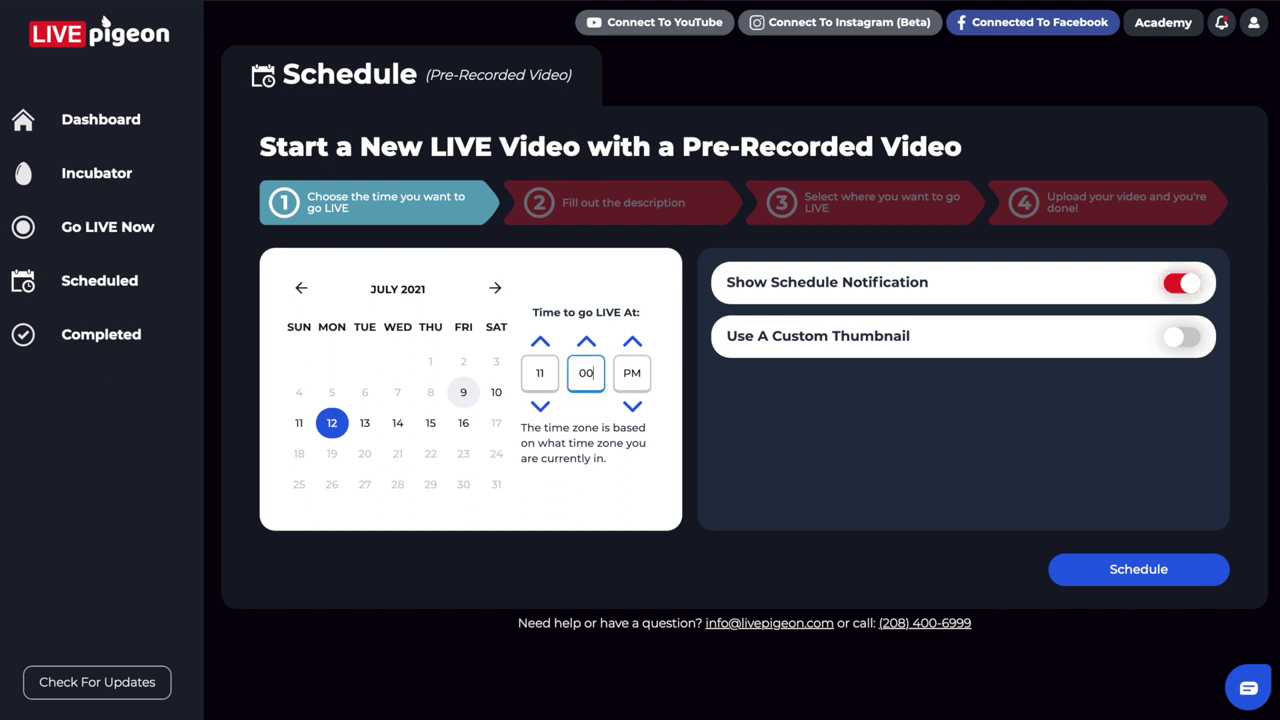
left_click(633, 403)
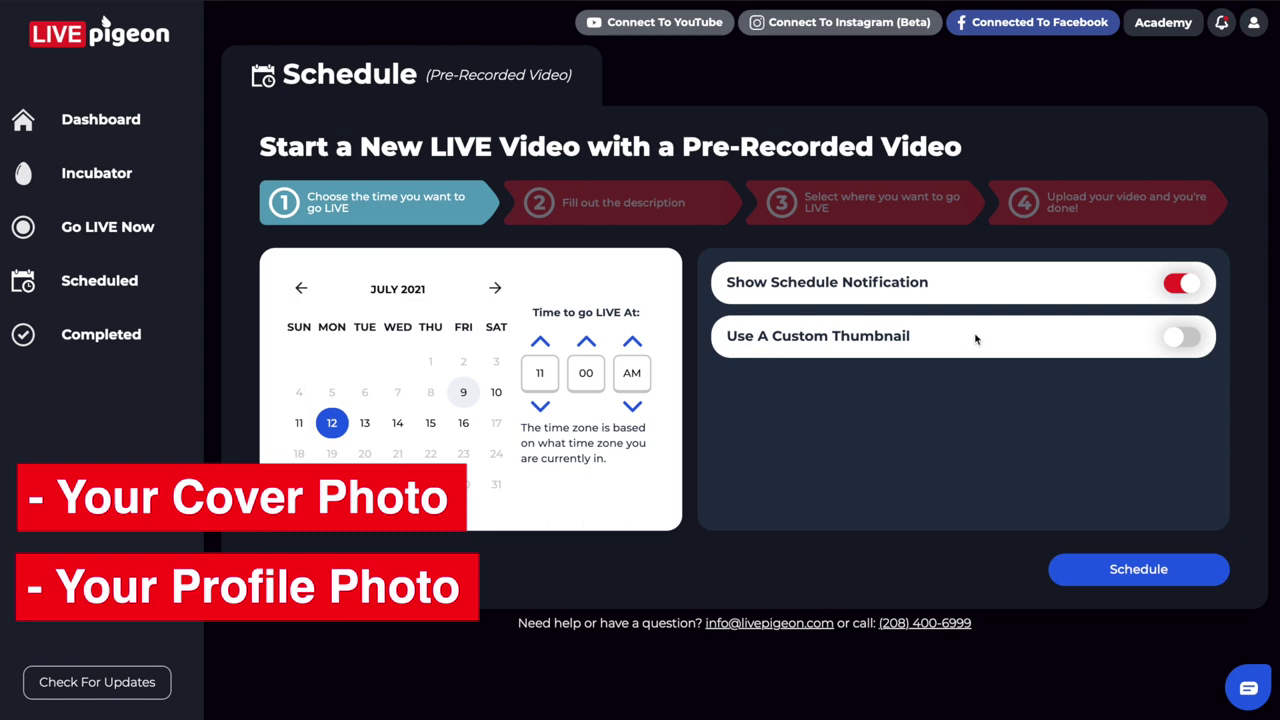
- Enable a custom thumbnail and load the portrait photo of the seated man in a light blue shirt from the Pictures folder
left_click(1185, 340)
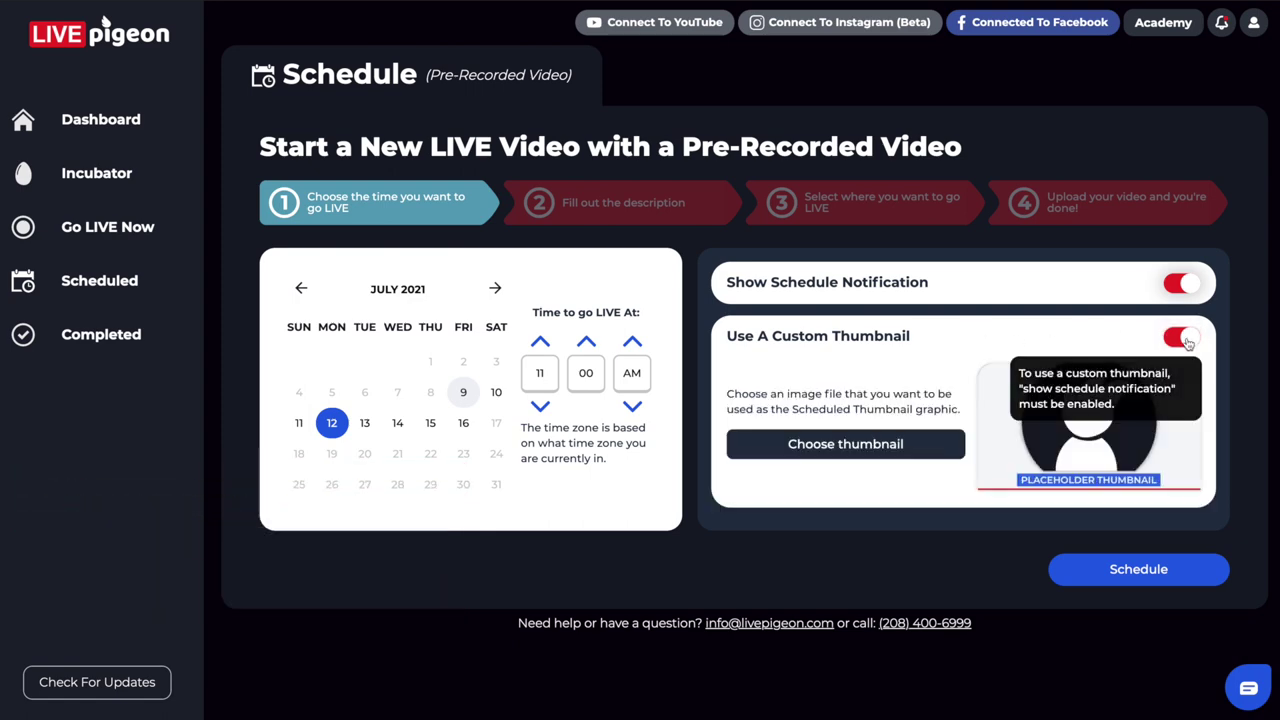
left_click(812, 452)
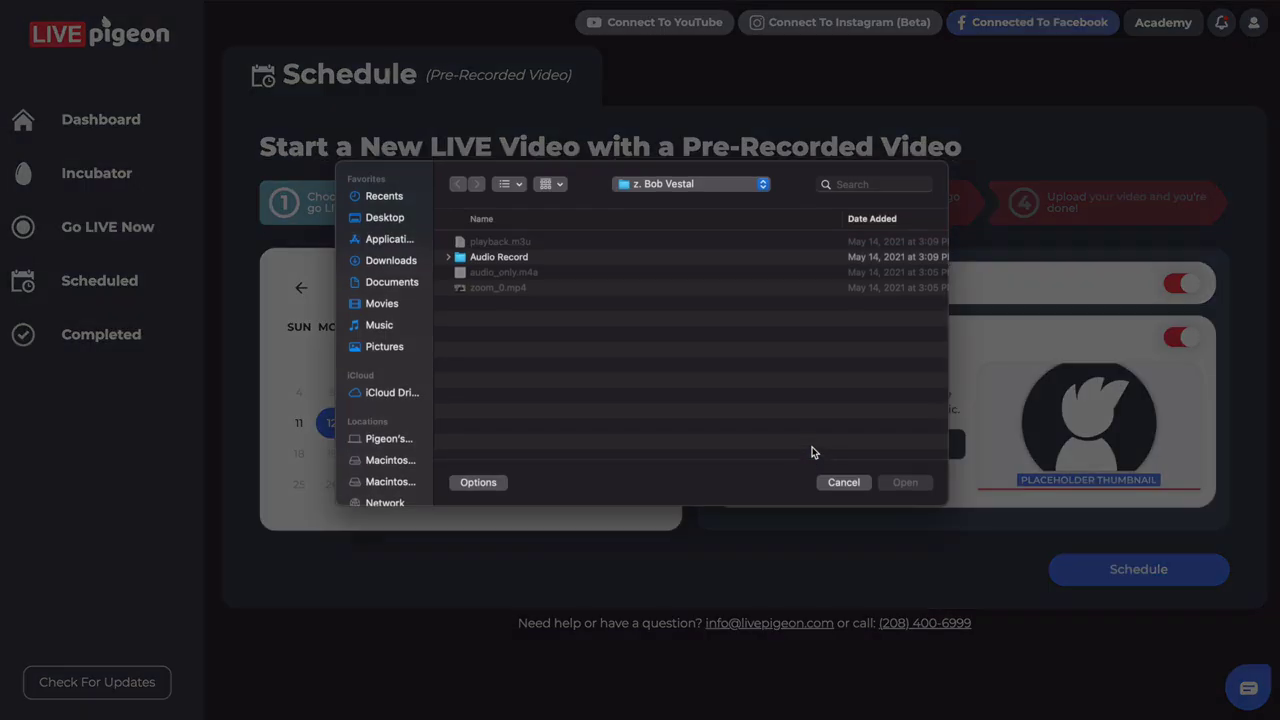
left_click(384, 346)
key("space")
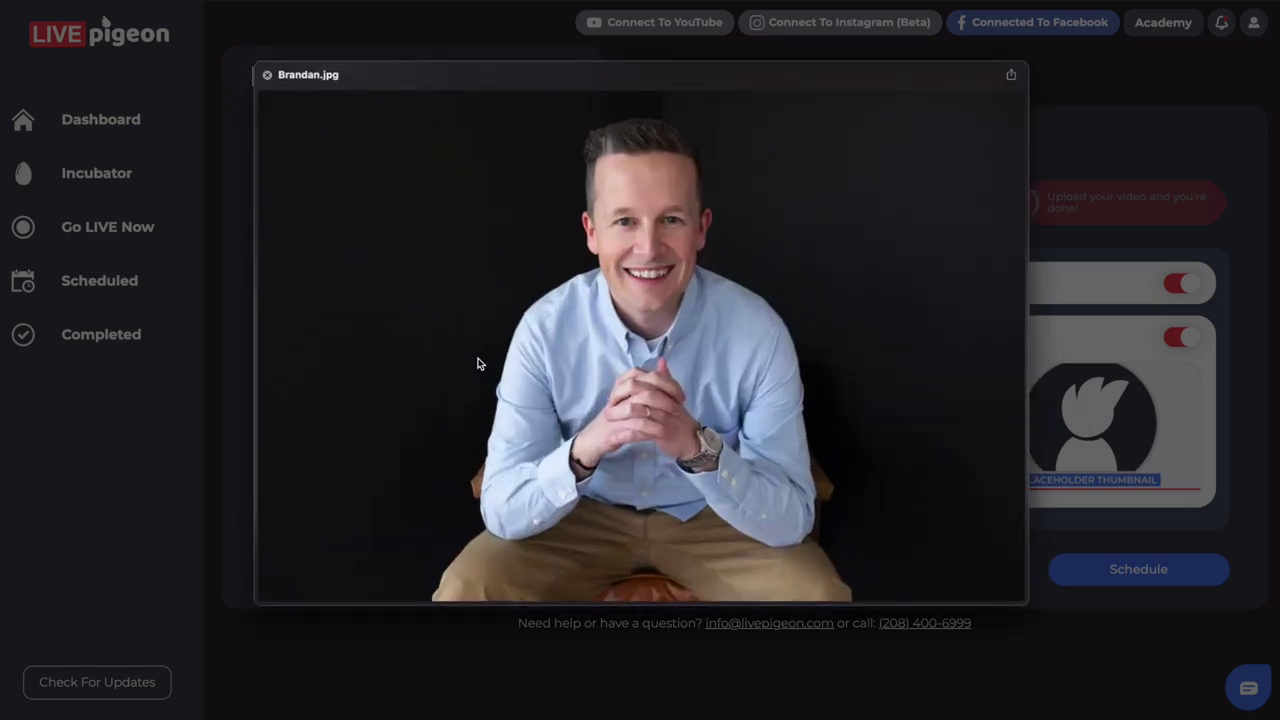
key("space")
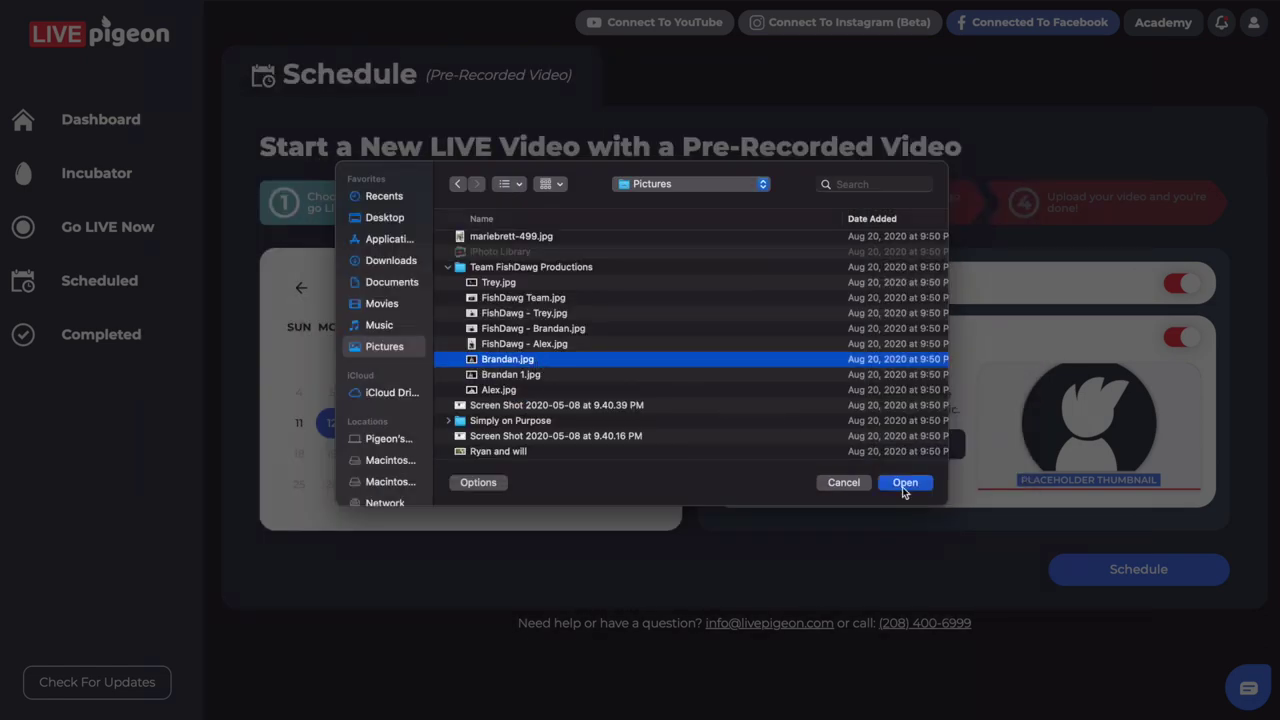
left_click(894, 484)
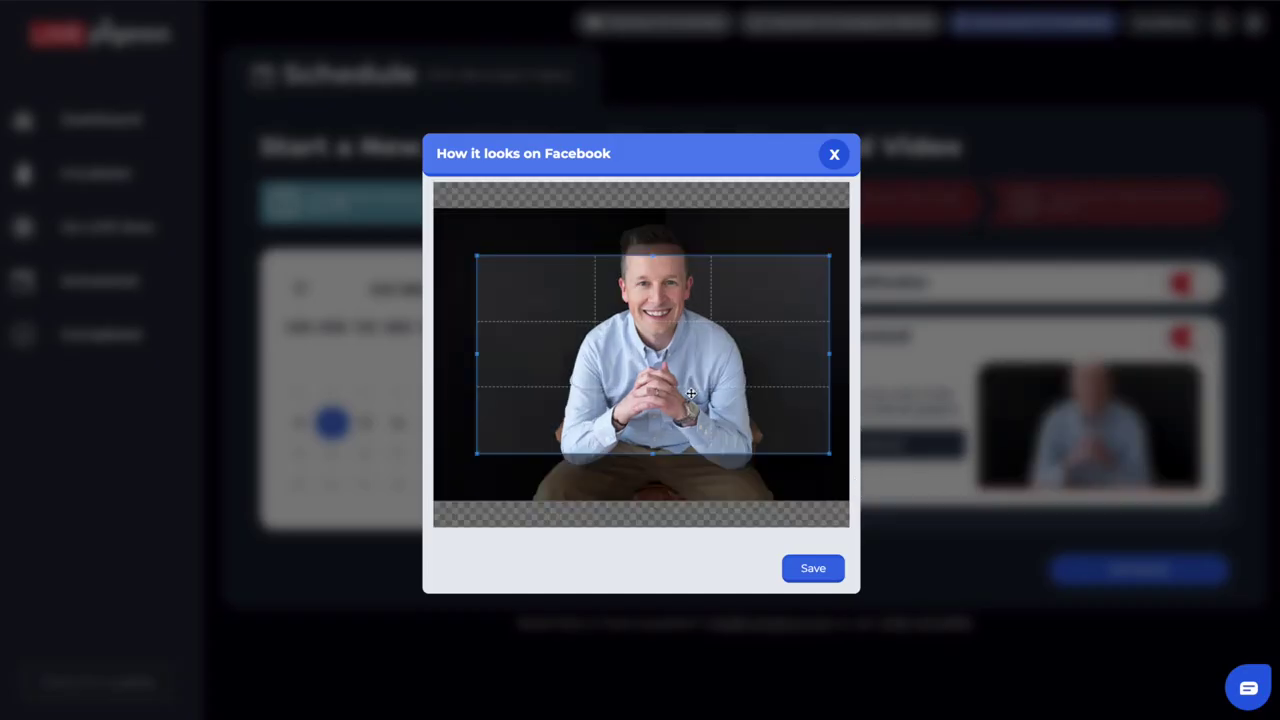
- Crop the thumbnail slightly tighter around the man's head and upper body, and save it
left_click_drag(671, 382, 661, 354)
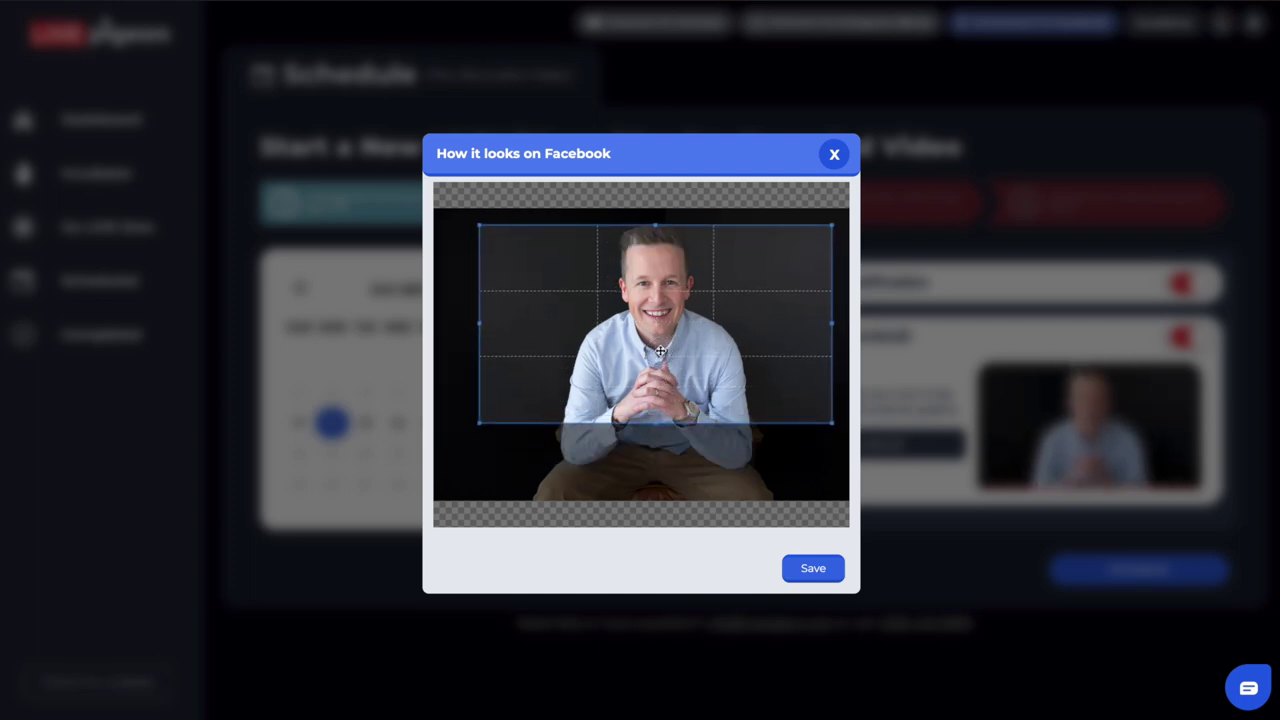
left_click_drag(479, 423, 500, 414)
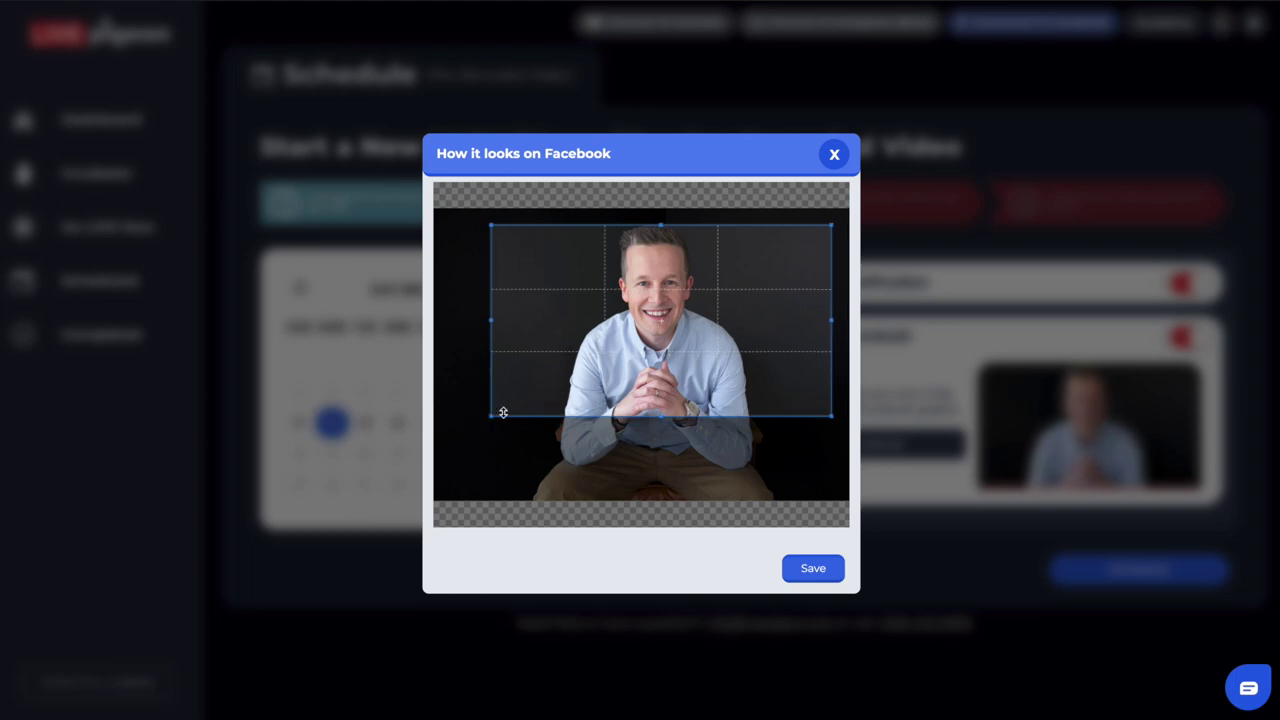
left_click_drag(637, 378, 634, 371)
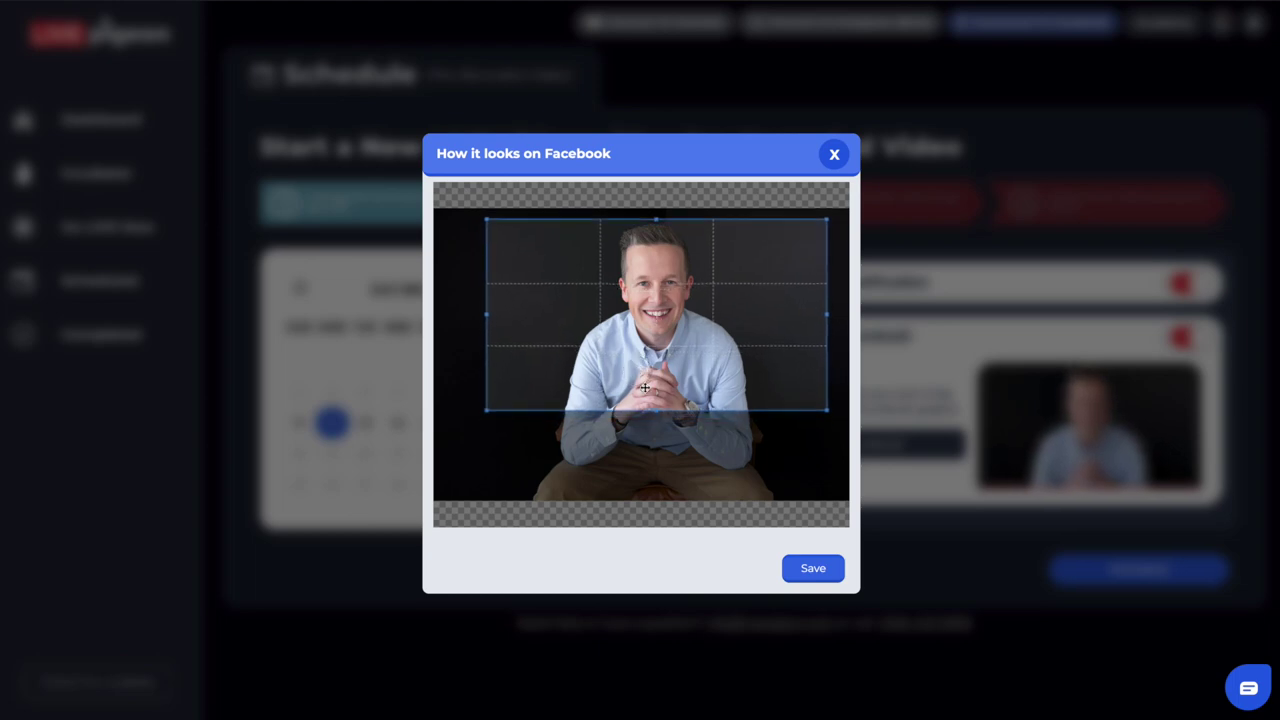
left_click(813, 570)
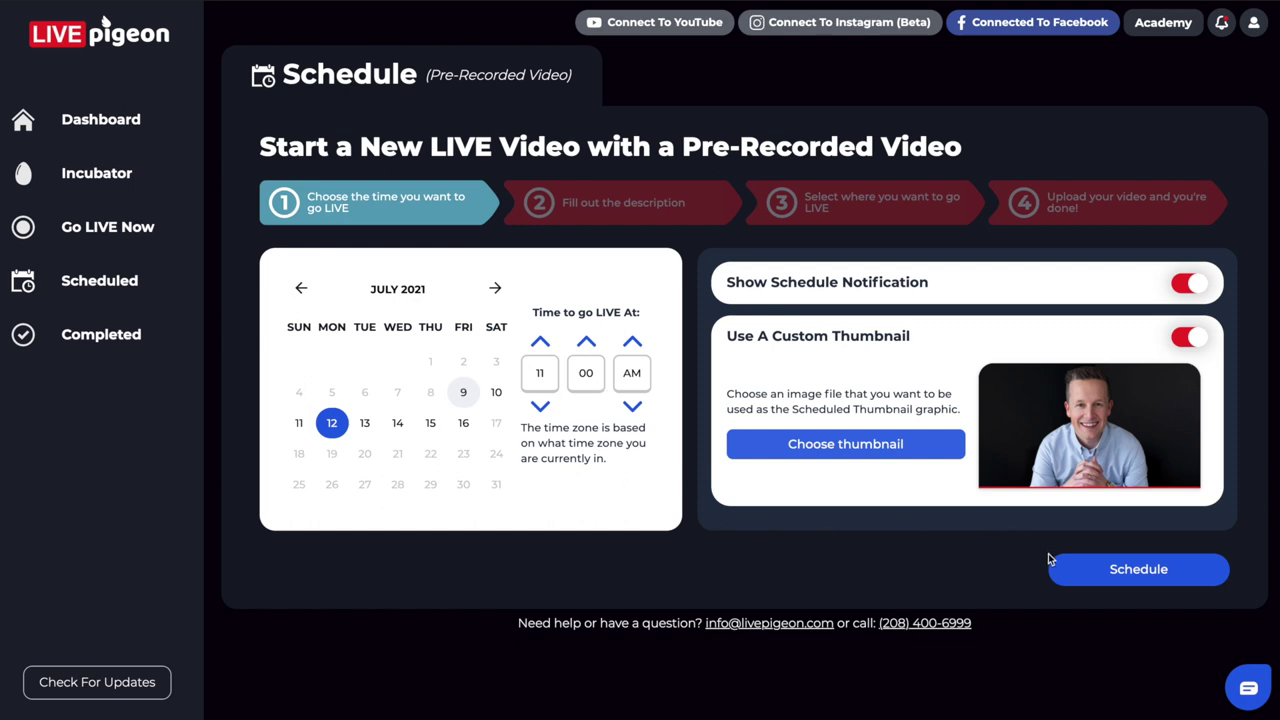
- Title the video "How to go LIVE Scheduled to Facebook!" with description "This will show you how to schedule a video to go LIVE to facebook."
left_click(1108, 572)
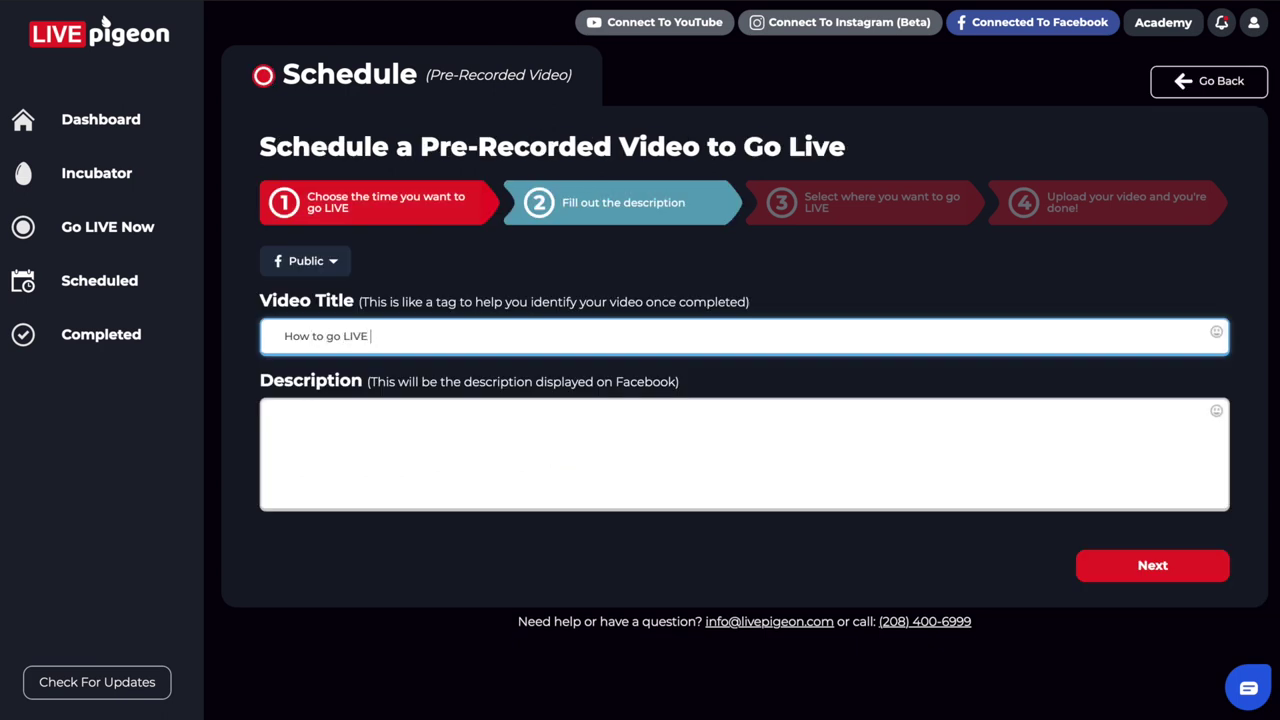
type("Scheduled to Facebook!")
left_click(357, 434)
type("Th")
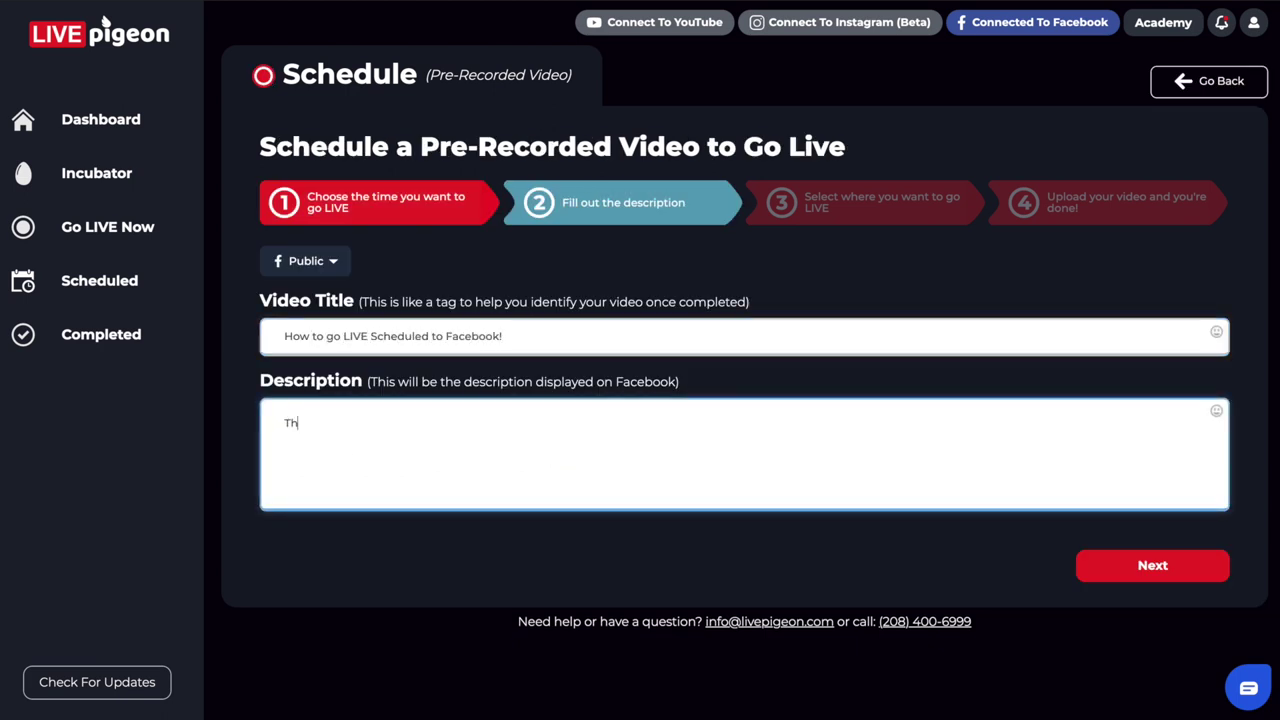
type("is will show you how to schedule a video to go LIVE to facebook.")
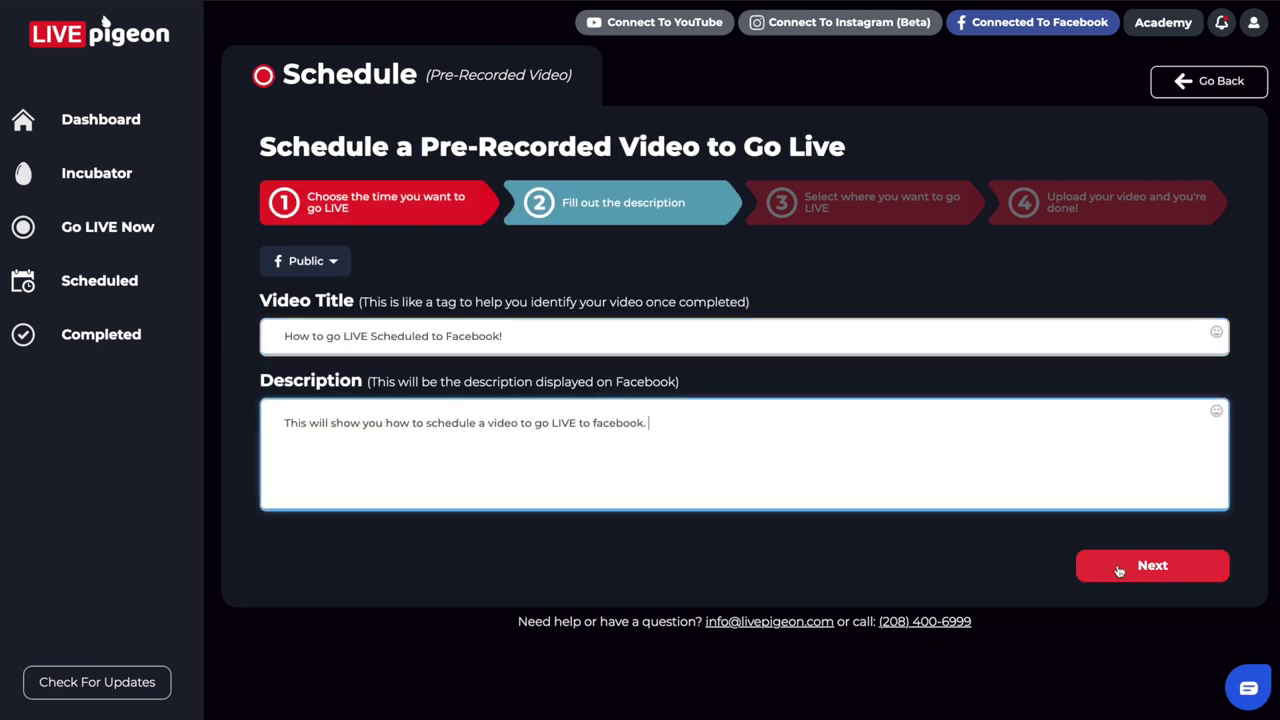
left_click(1119, 570)
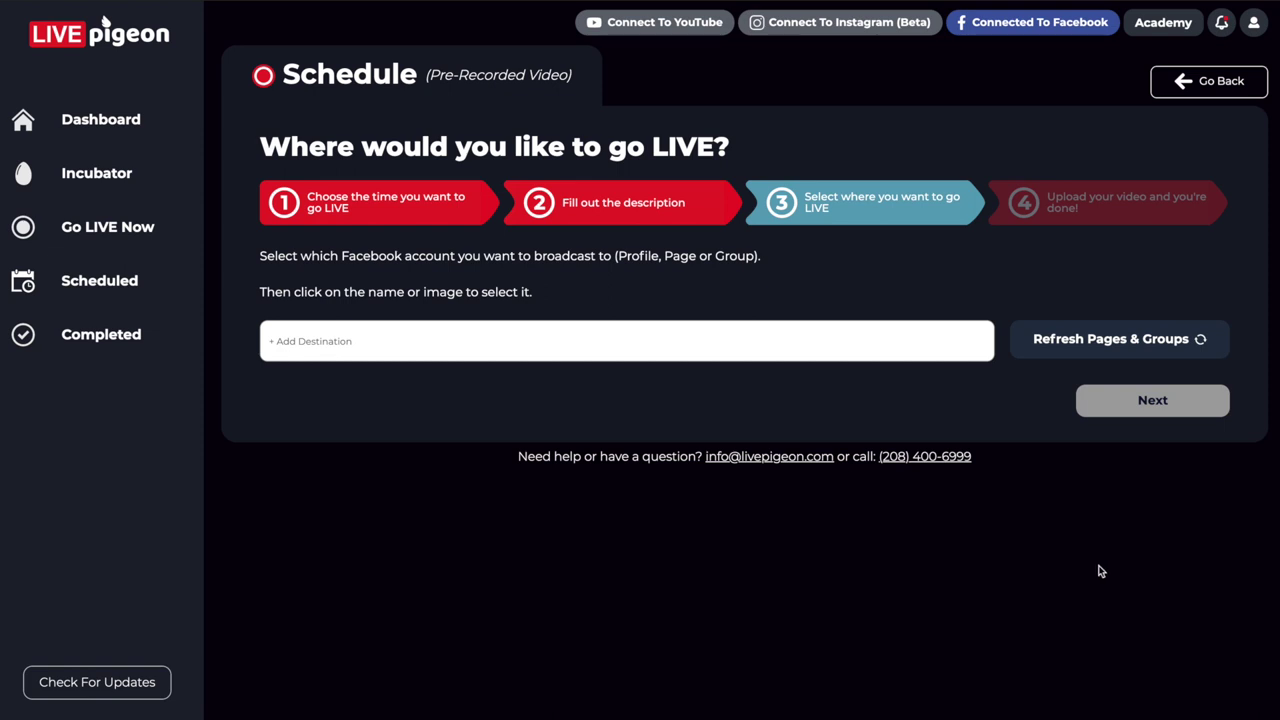
- Add the Testing Videos page as the broadcast destination
left_click(317, 341)
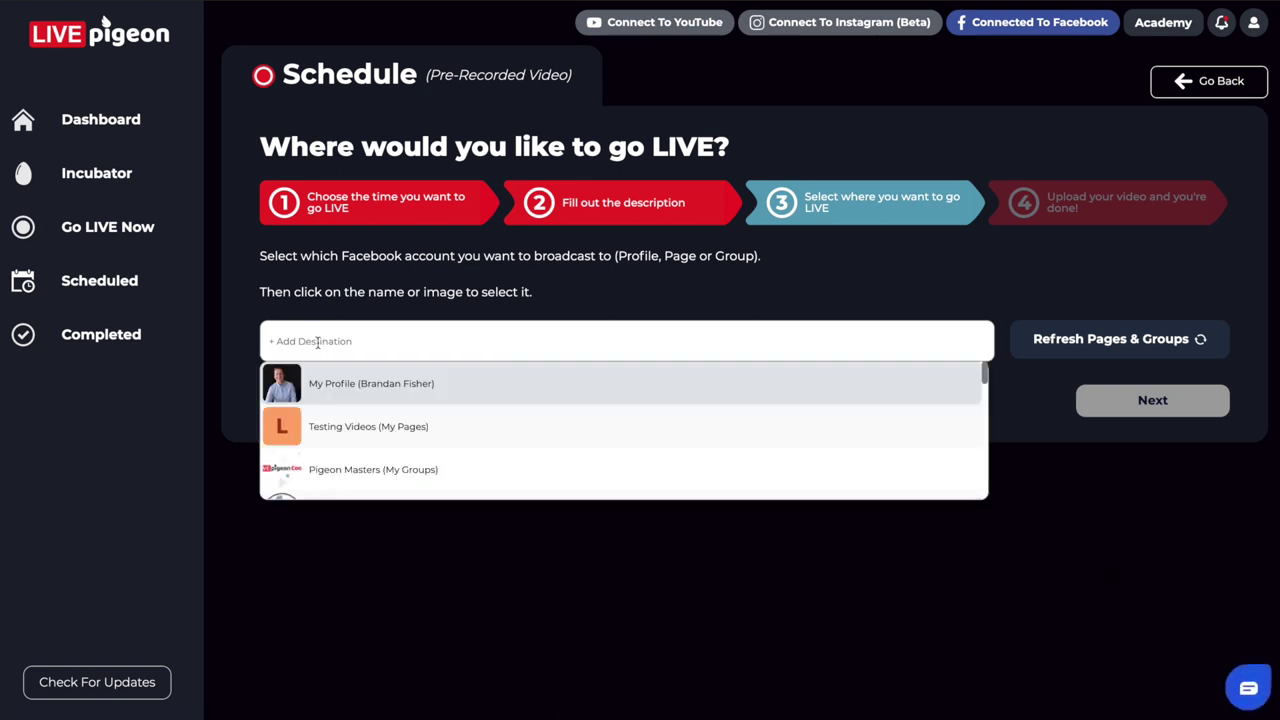
left_click(331, 428)
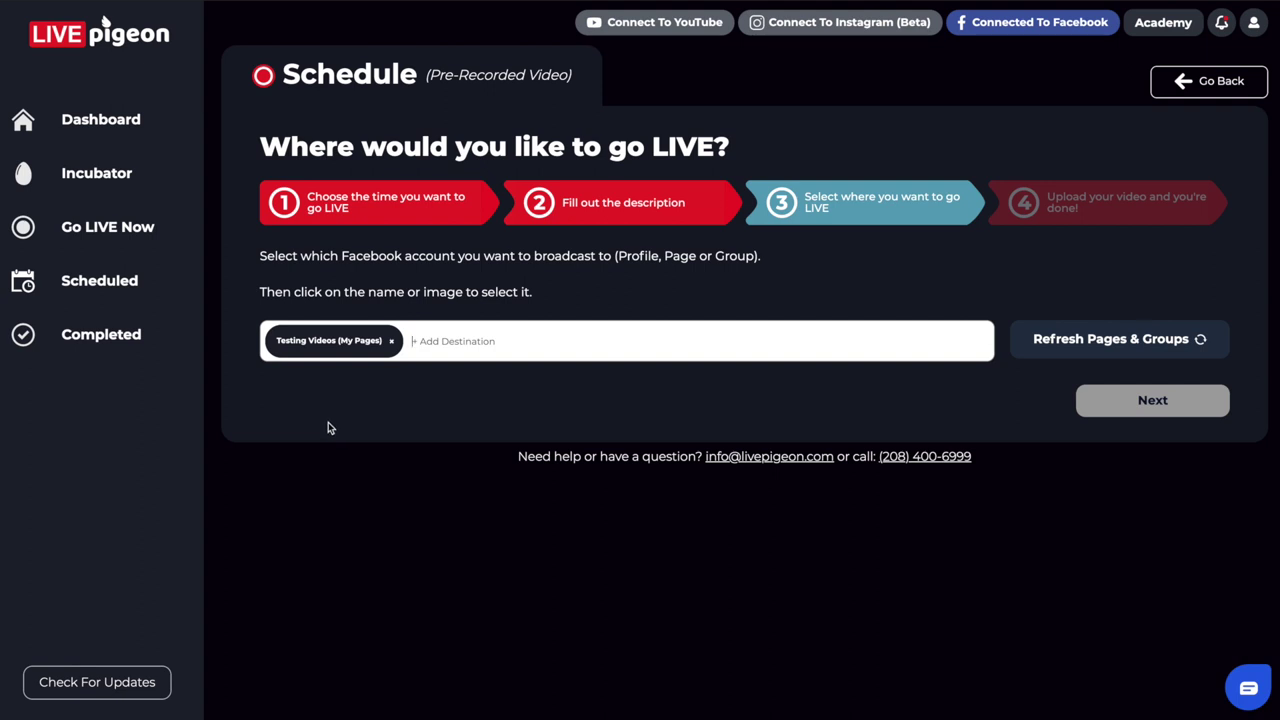
- Add the personal profile and the personal page as extra destinations, and remove both again
left_click(438, 341)
left_click(367, 389)
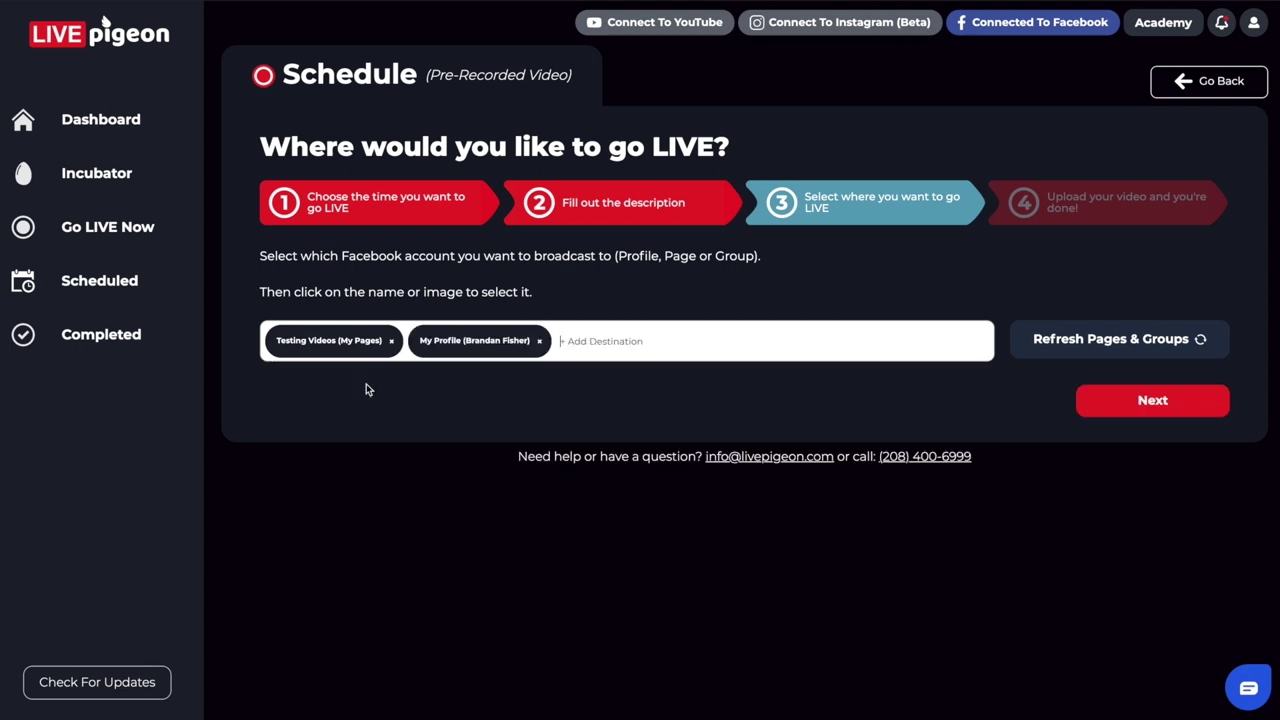
left_click(594, 341)
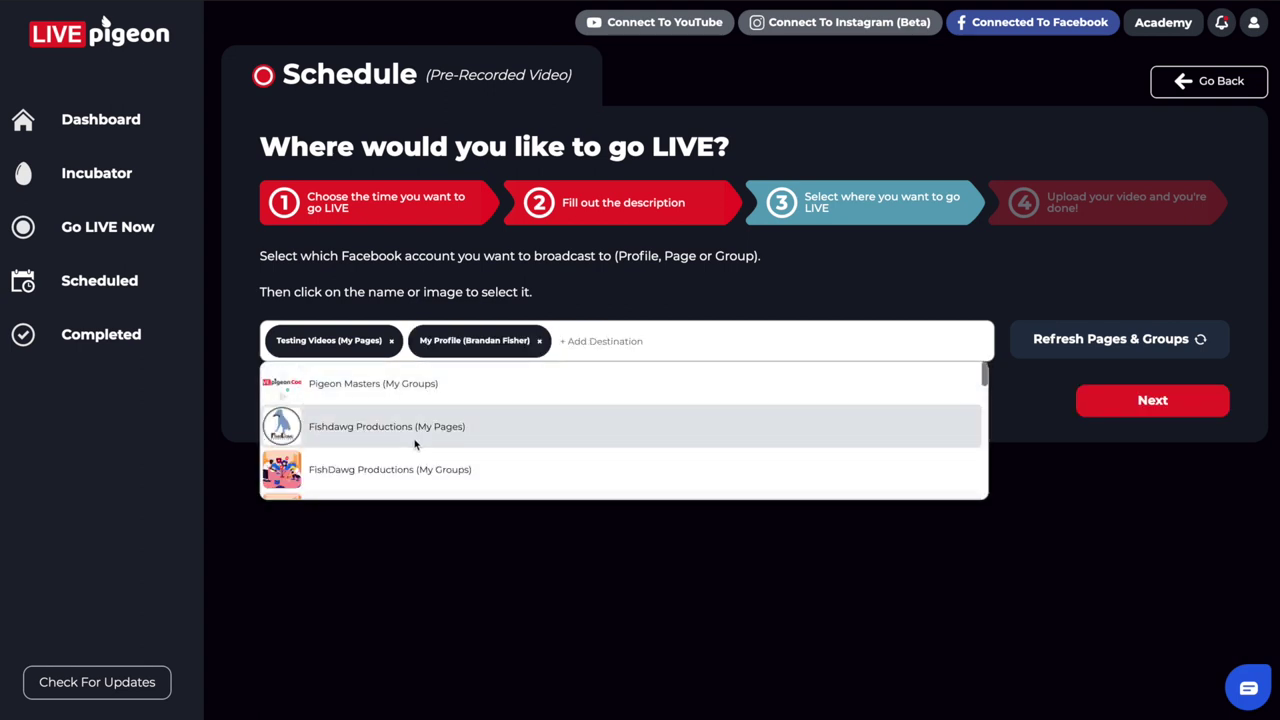
scroll(415, 445, "down", 5)
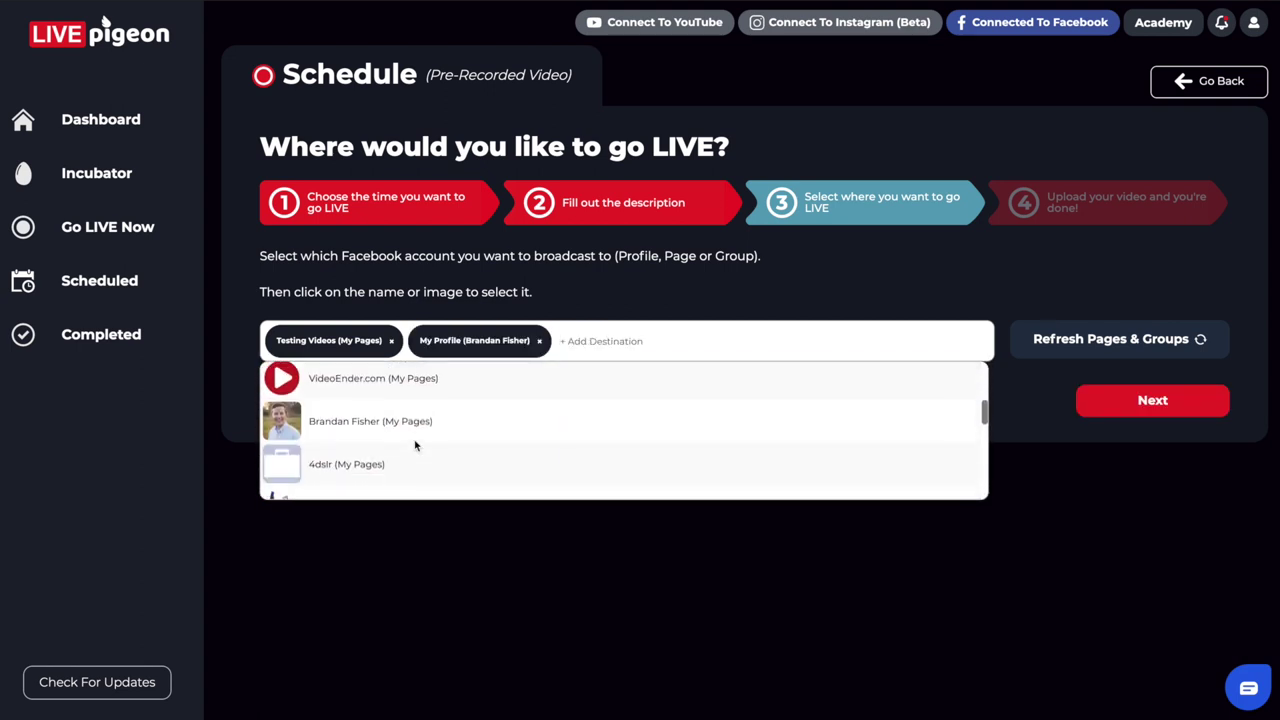
scroll(415, 445, "up", 2)
left_click(407, 393)
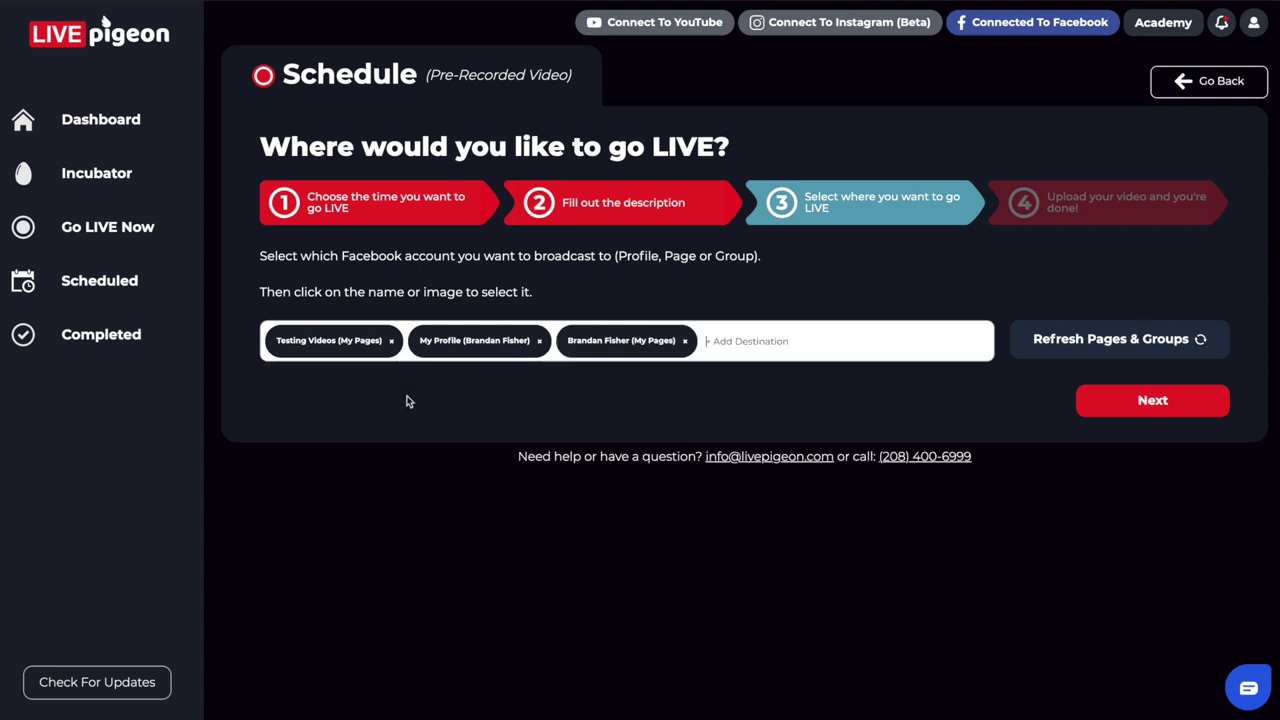
left_click(685, 341)
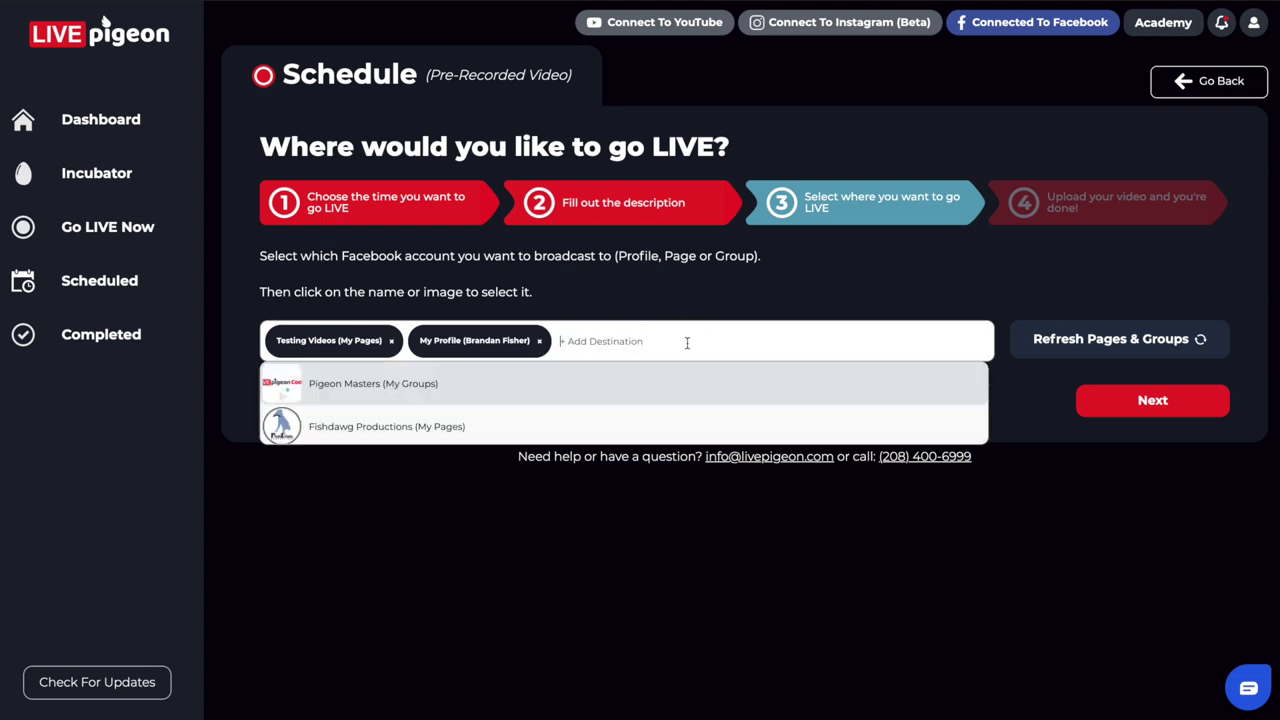
left_click(539, 341)
left_click(555, 530)
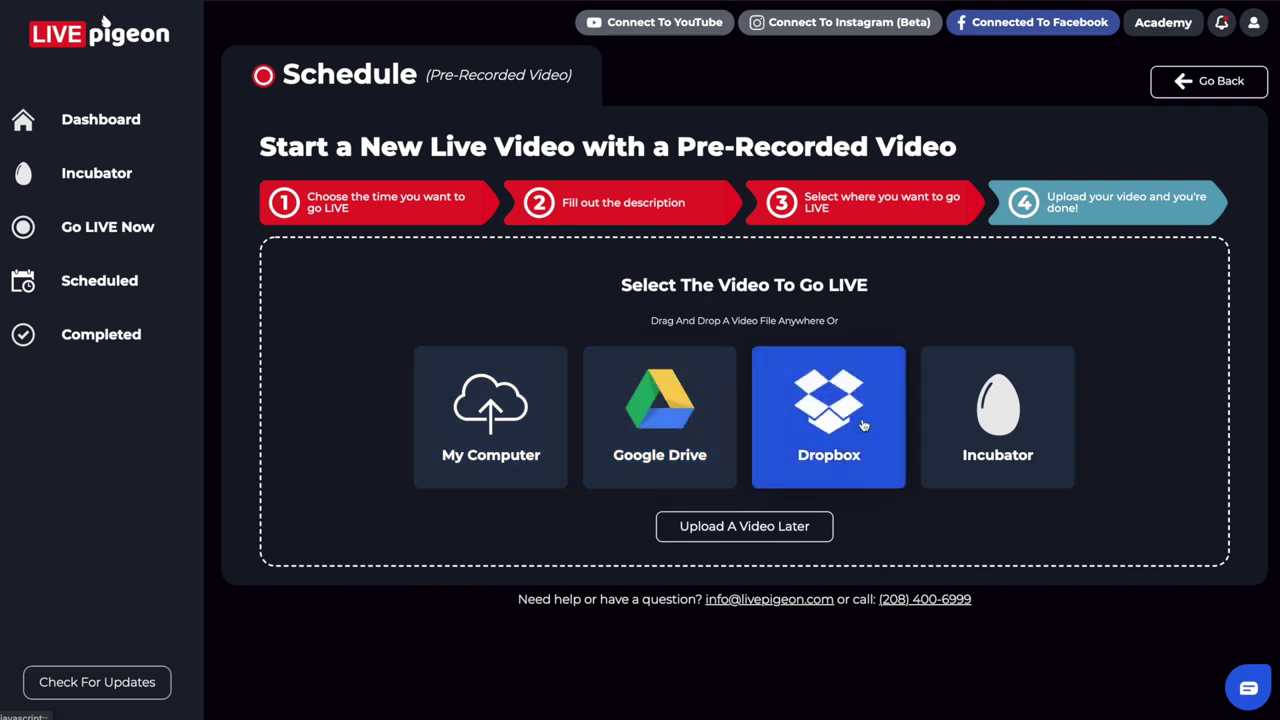
- Choose 2014 Reel.mp4 from the Incubator as the video to go live
left_click(1002, 425)
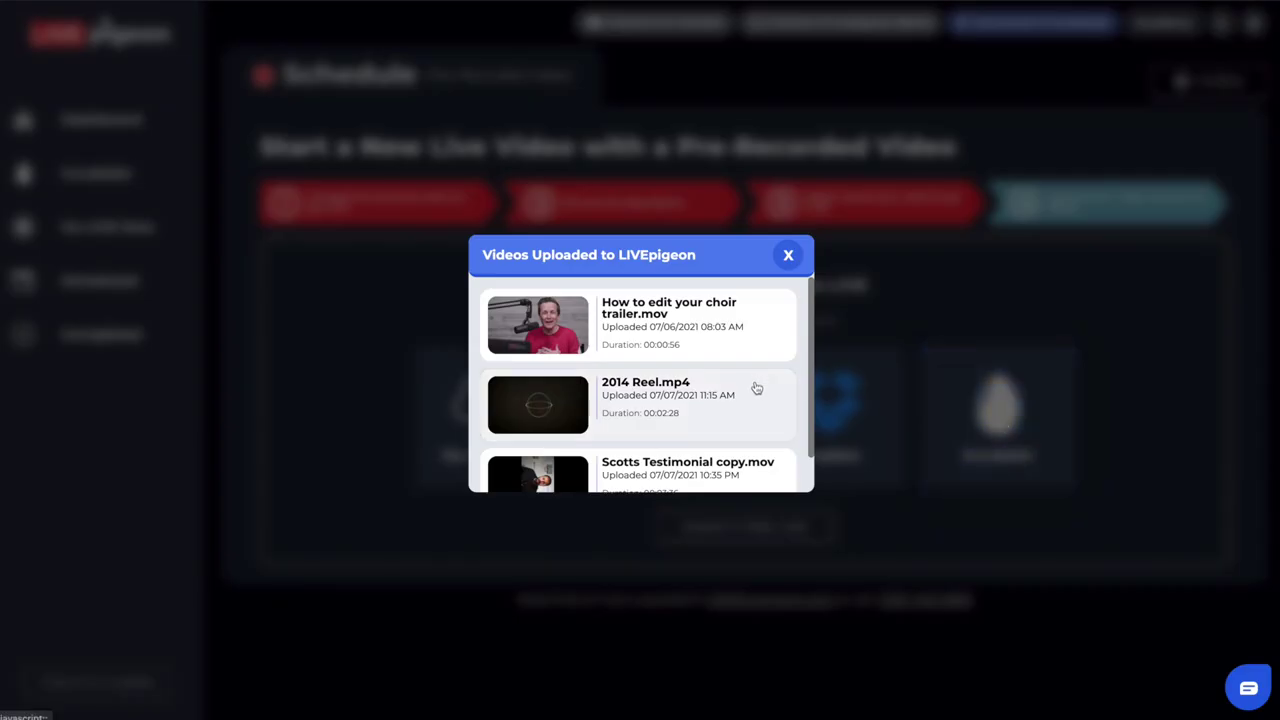
scroll(758, 388, "down", 1)
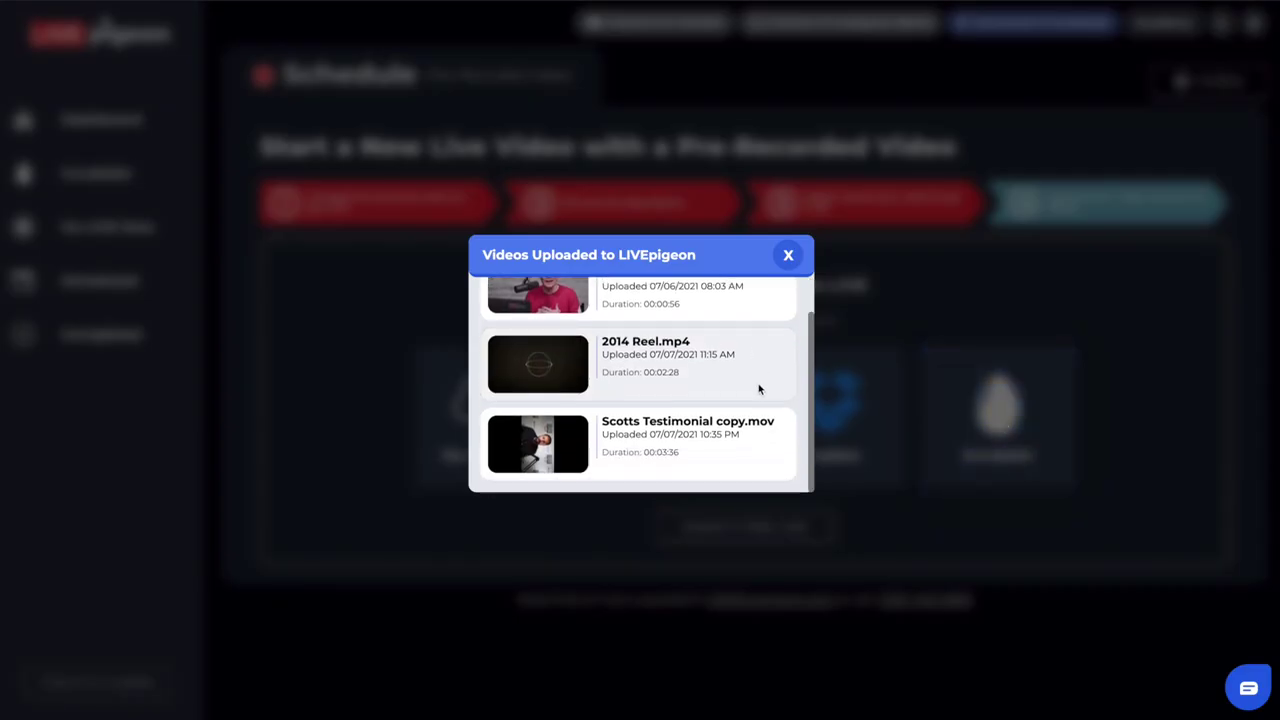
left_click(538, 367)
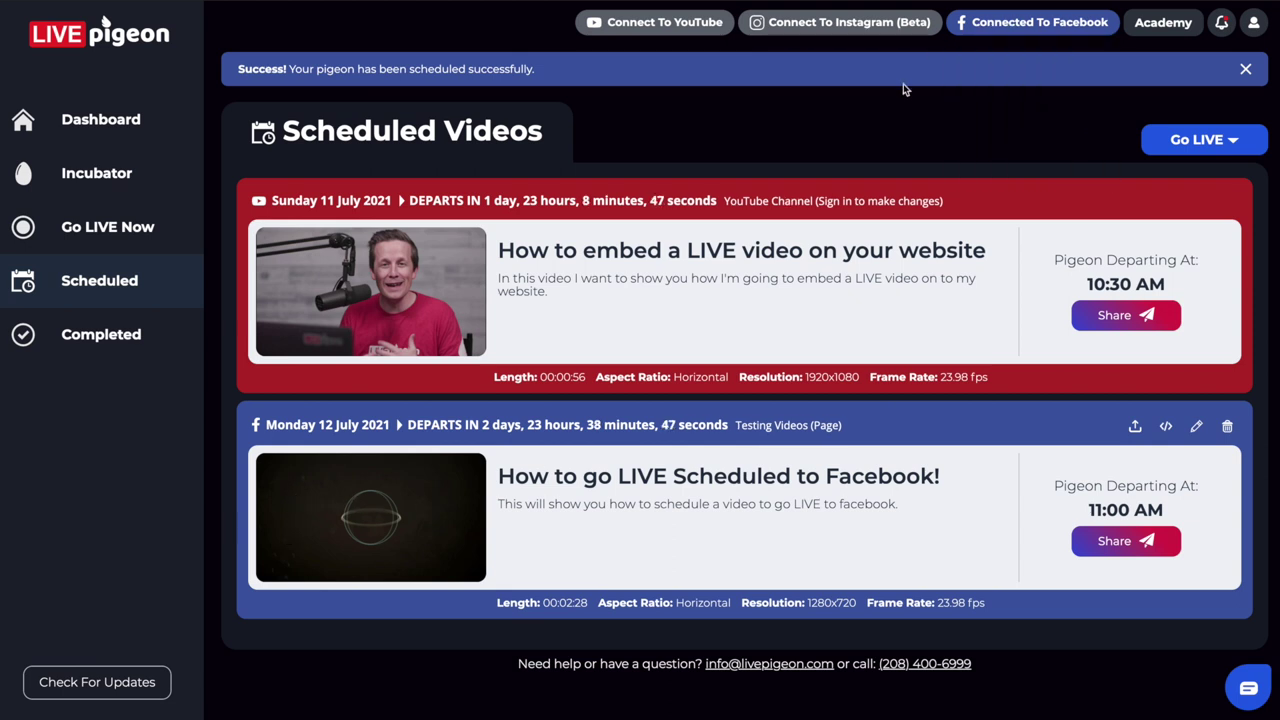
- Review the scheduled broadcast and its announcement on the Testing Videos Facebook page, and open the Incubator media library
mouse_move(1013, 22)
left_click(97, 283)
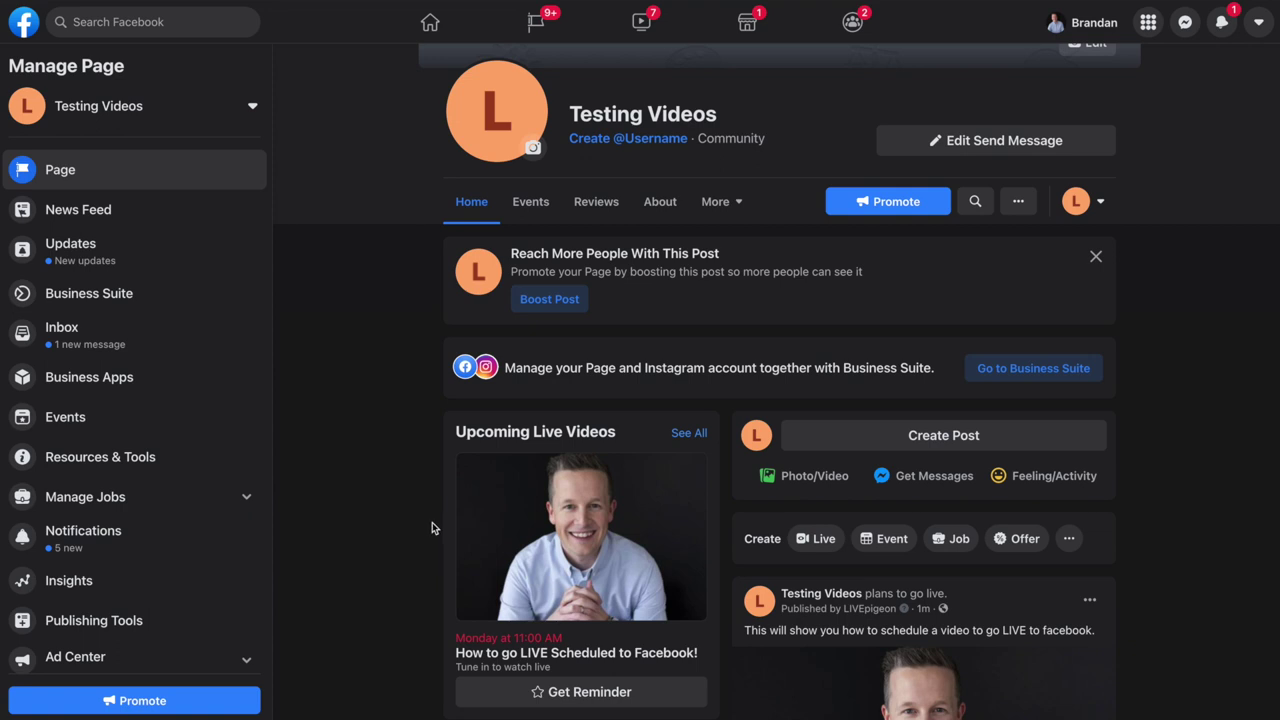
scroll(432, 527, "down", 3)
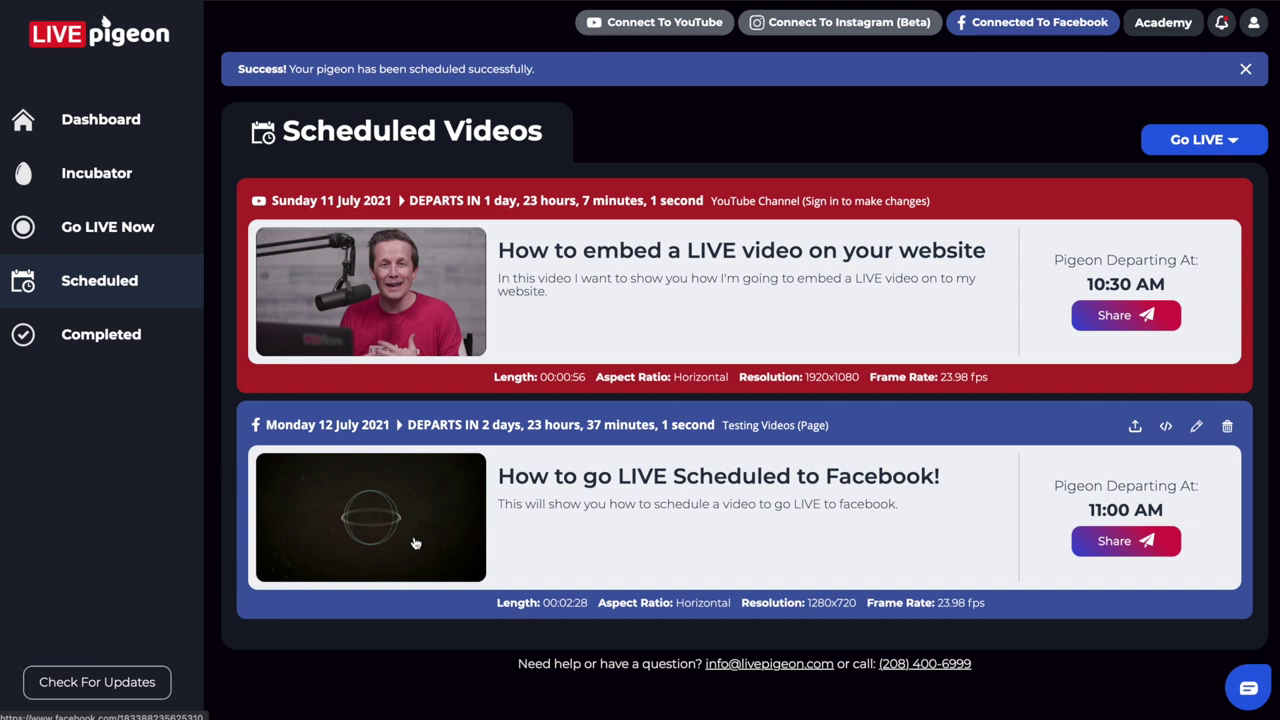
left_click(104, 178)
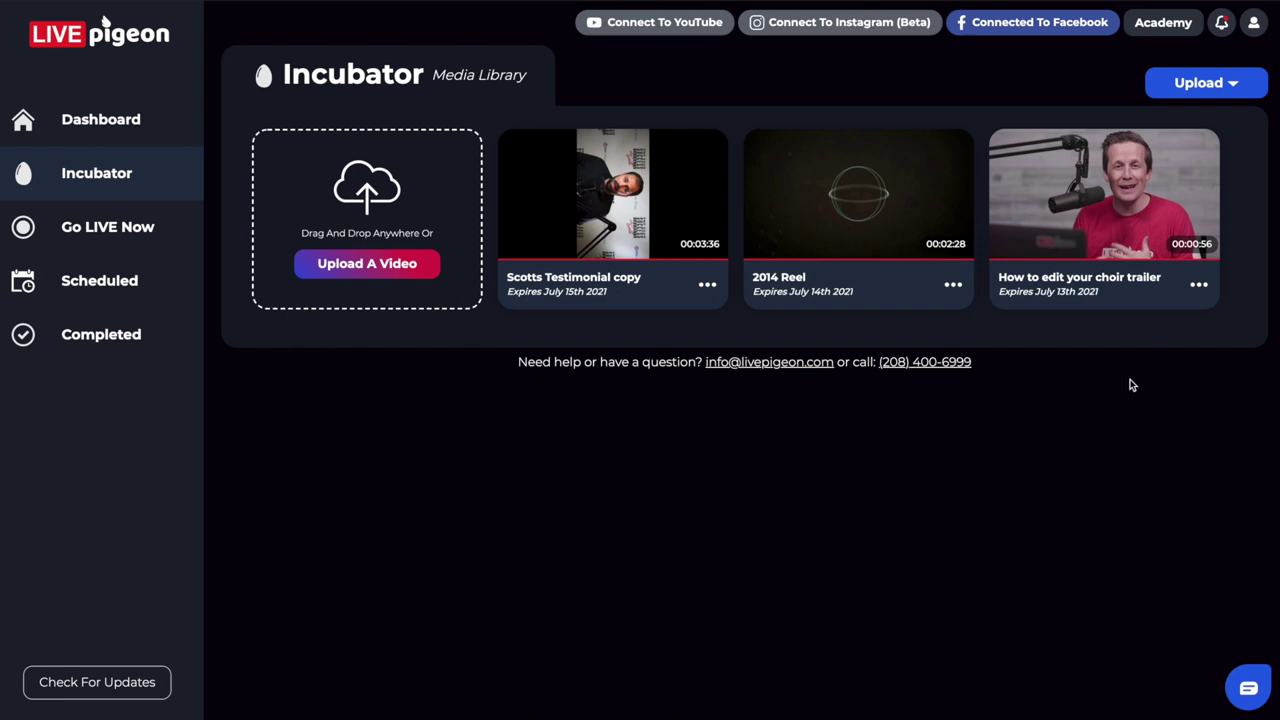
- Open the scheduling form for the "How to edit your choir trailer" video from the Incubator, and return to the media library
mouse_move(1010, 80)
left_click(1199, 287)
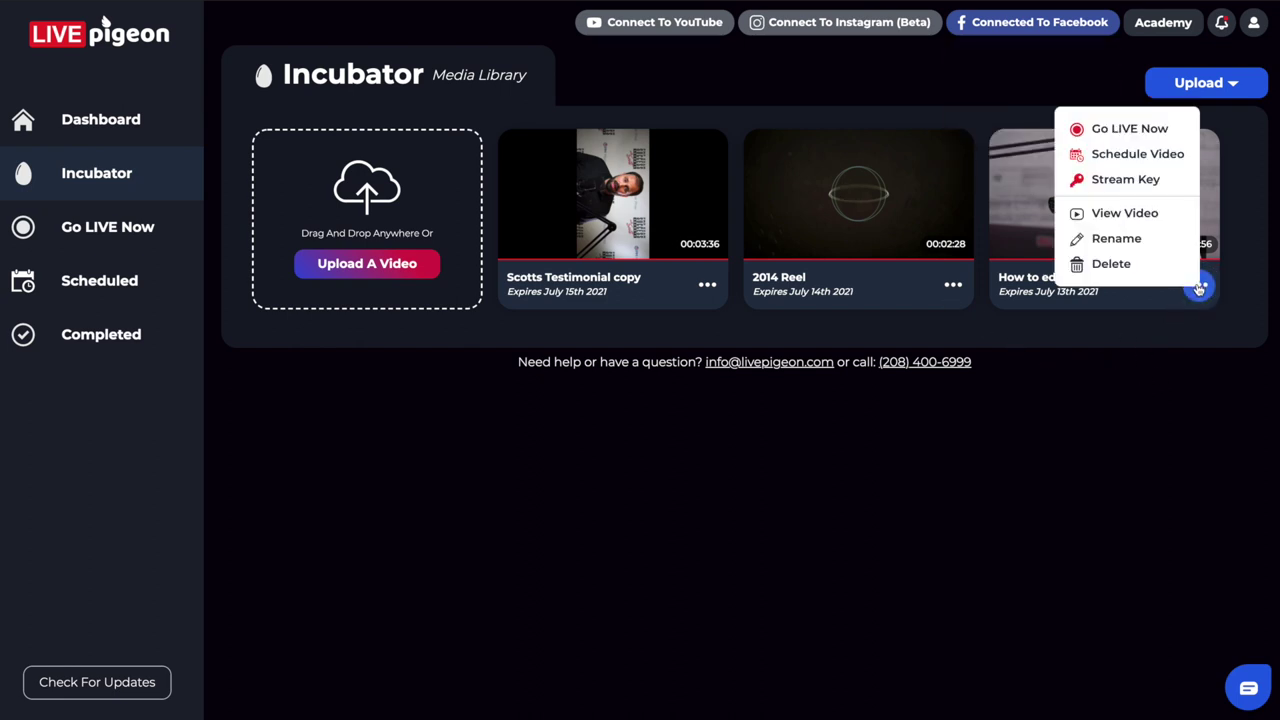
left_click(1110, 158)
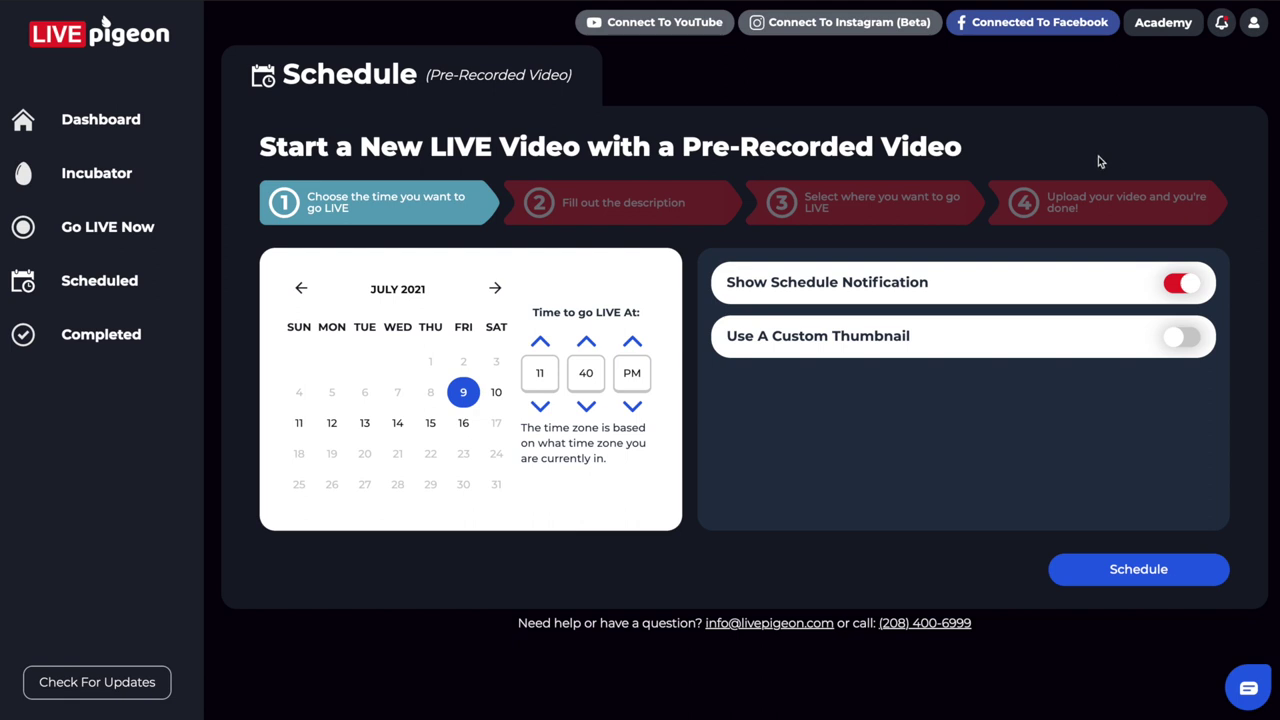
left_click(112, 176)
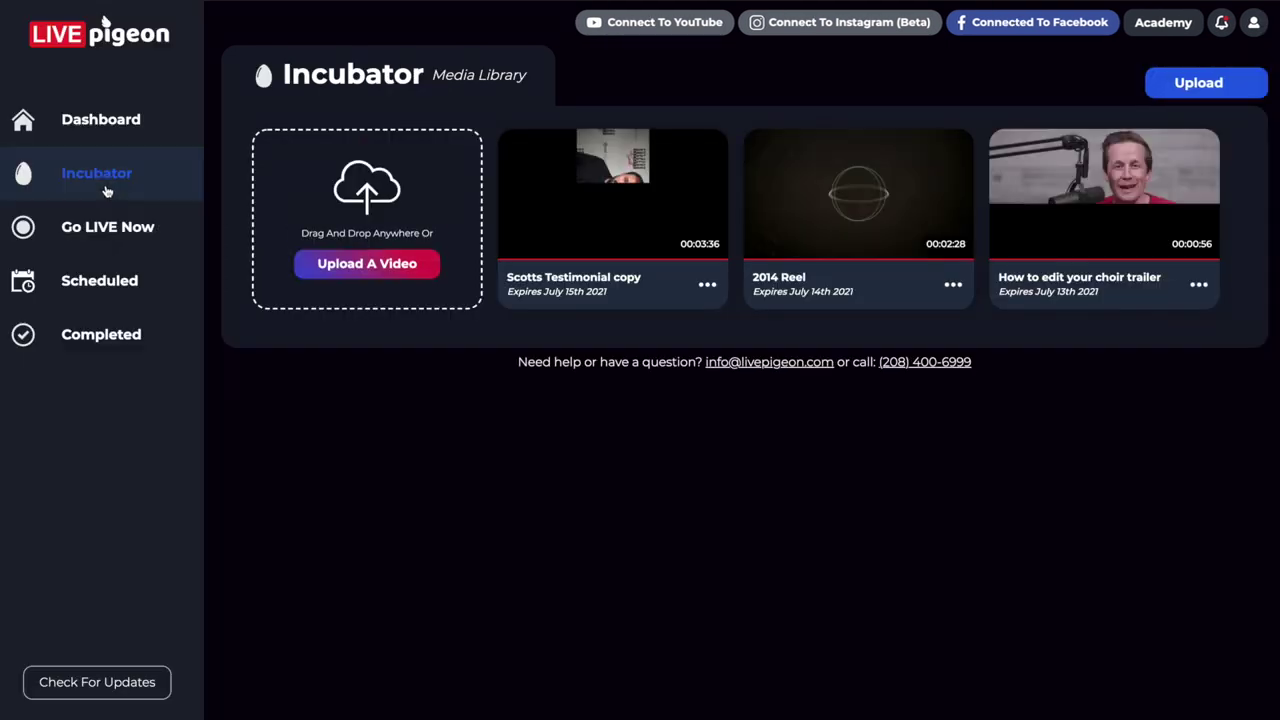
- View the list of scheduled videos, and open and close the support chat there
left_click(103, 289)
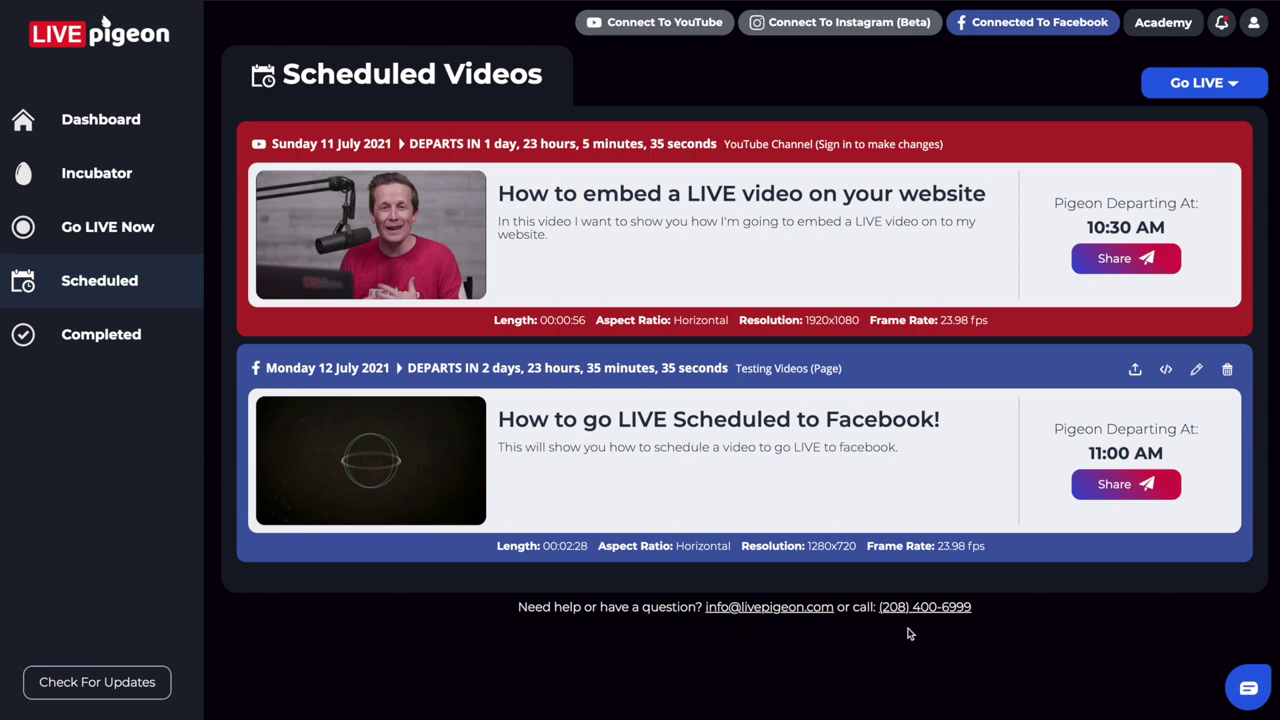
left_click(1249, 690)
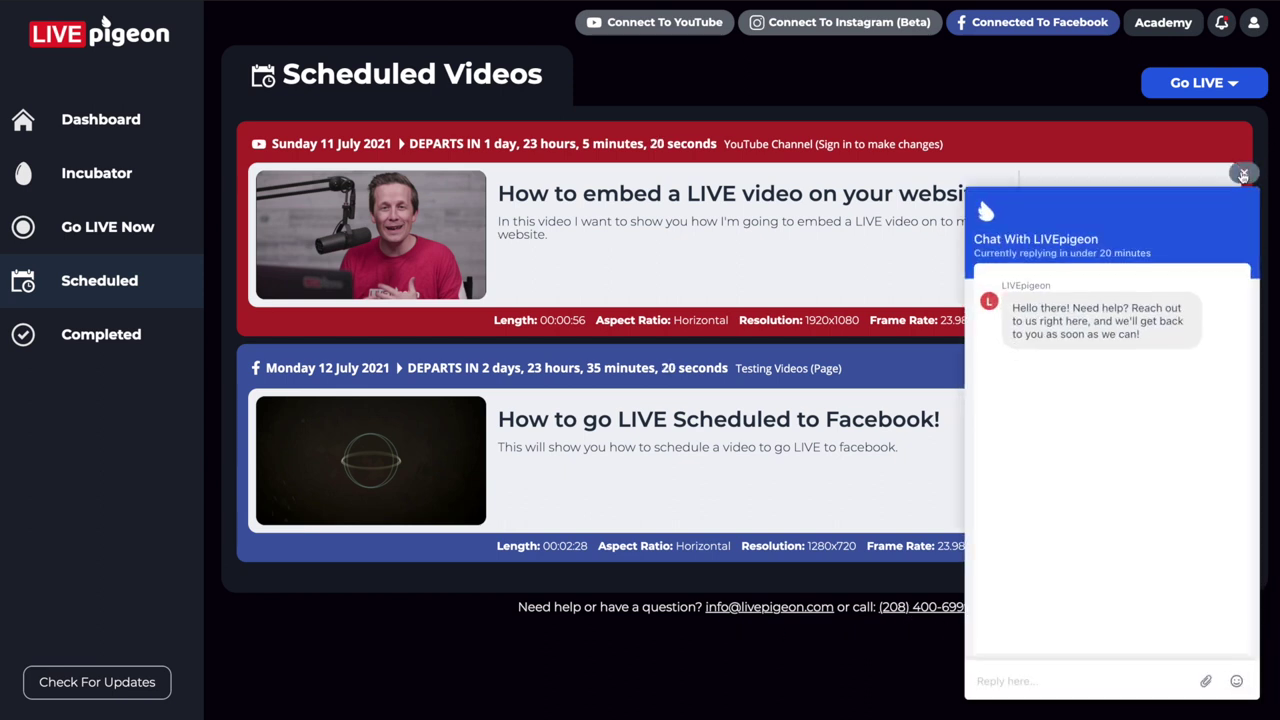
left_click(1243, 175)
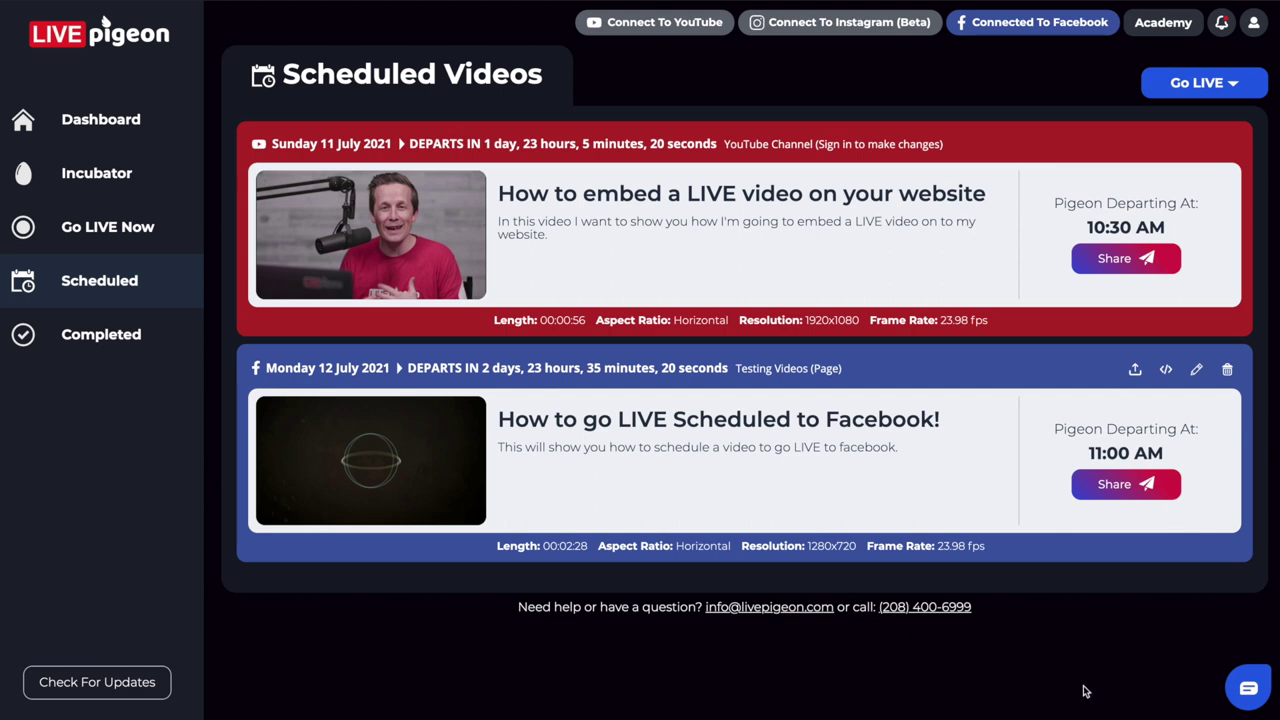